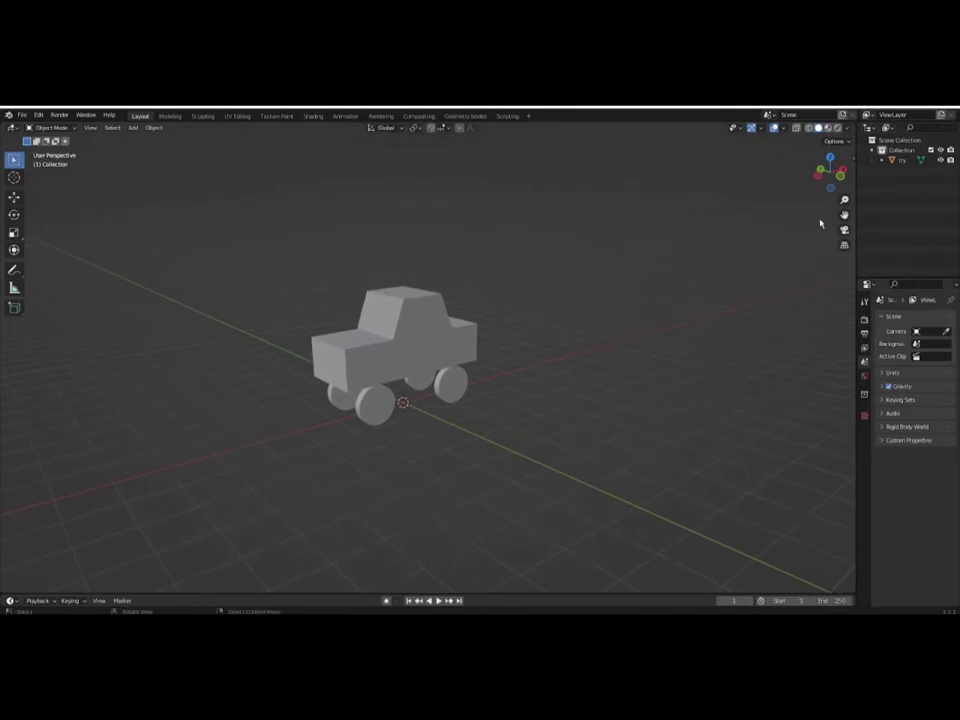
Orbit and zoom the viewport in on the low-poly toy car.
middle_click_drag(632, 160, 632, 160)
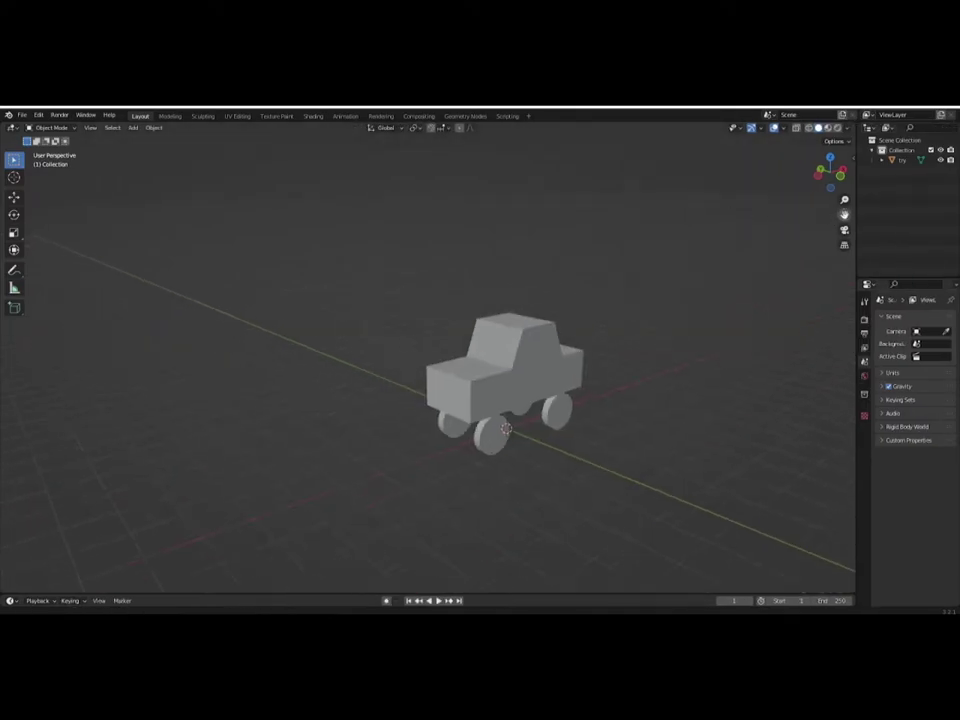
scroll(697, 253, "up", 3)
scroll(697, 253, "up", 3)
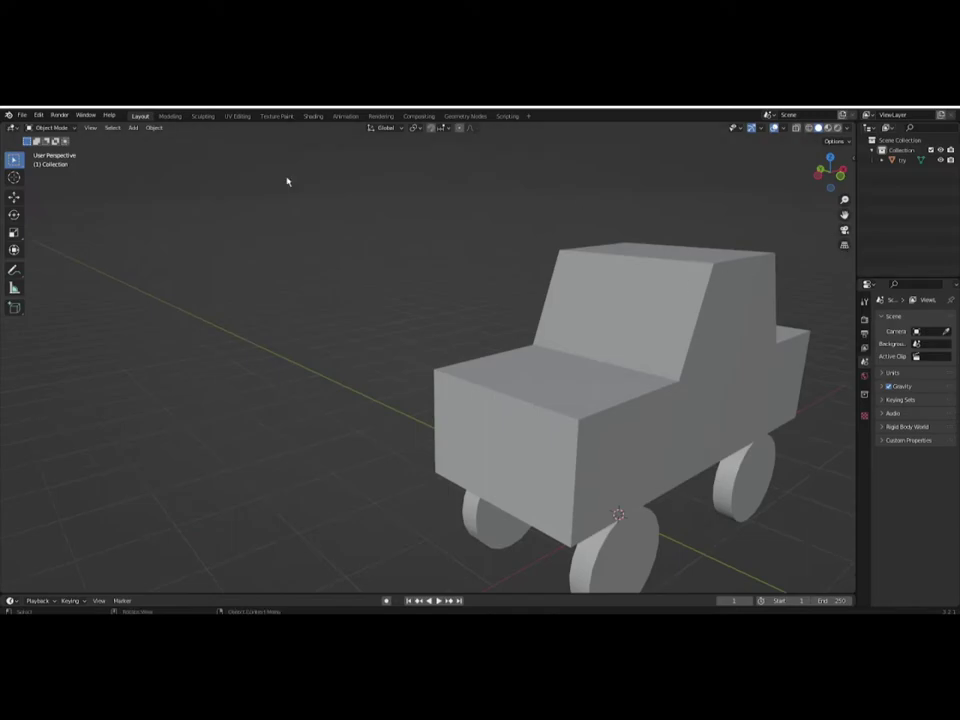
In Edit Mode, separate the car's two windshield triangles into their own object.
left_click(593, 441)
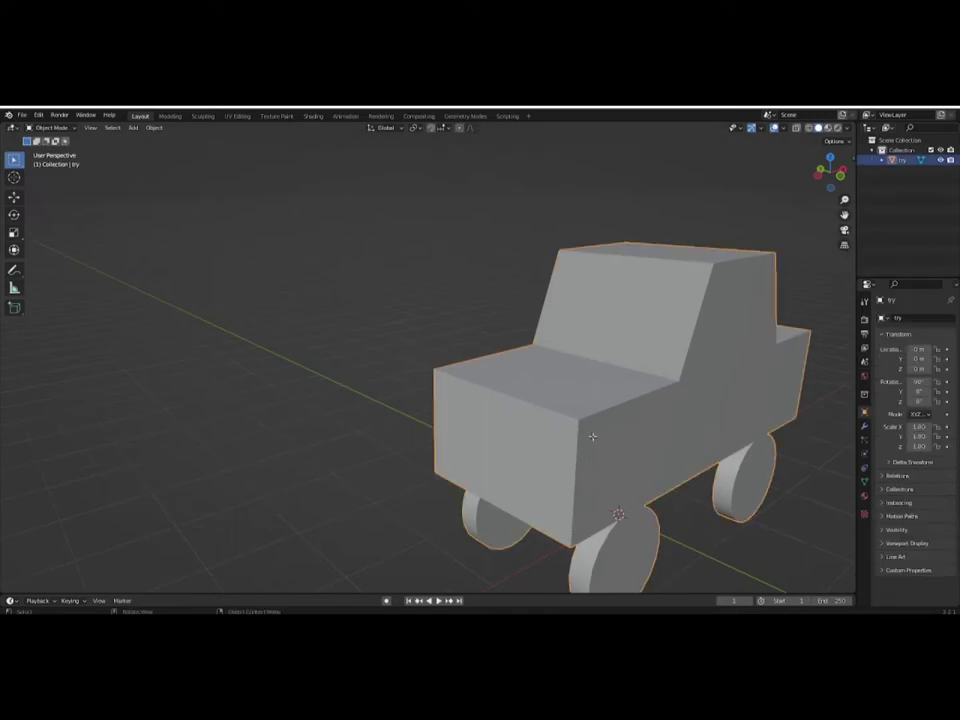
key("Tab")
key("alt+a")
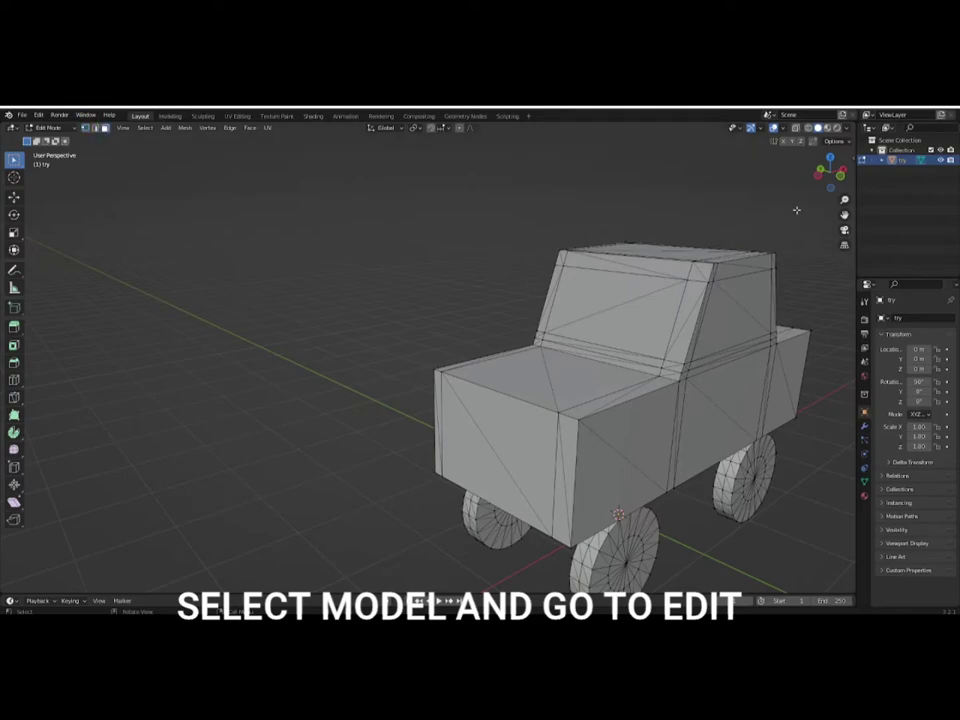
left_click_drag(829, 172, 745, 220)
left_click(464, 302)
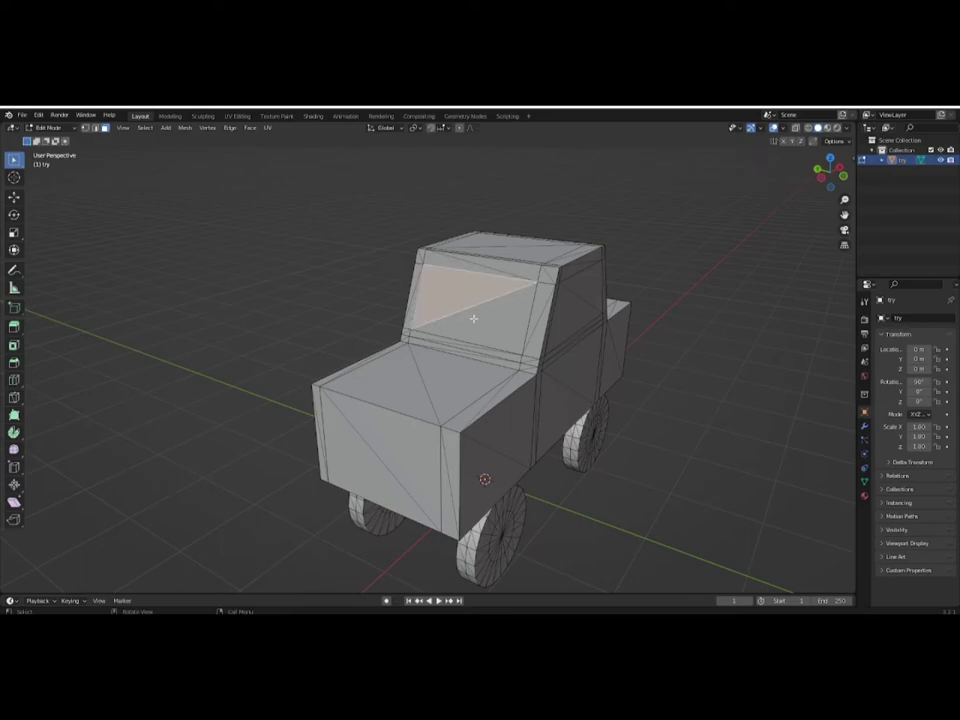
left_click(481, 319, "shift")
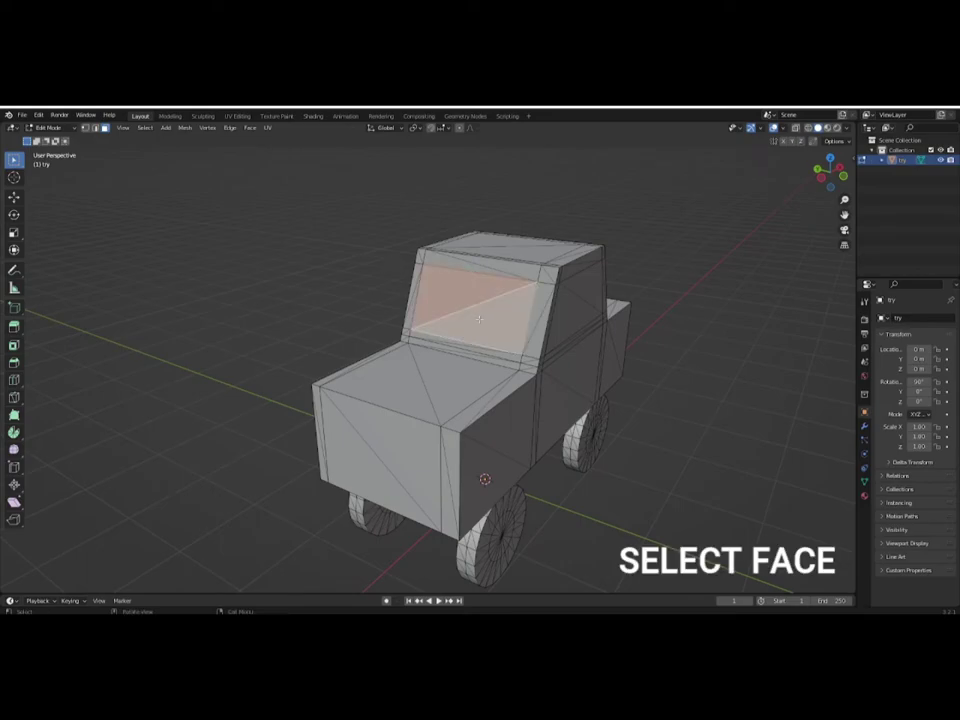
key("p")
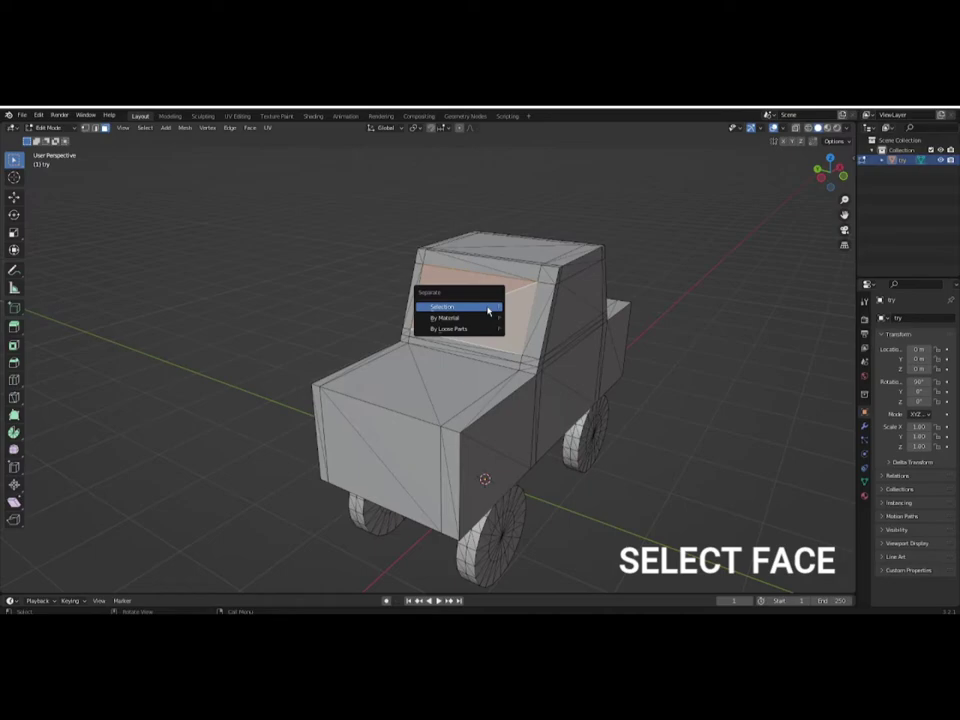
left_click(483, 312)
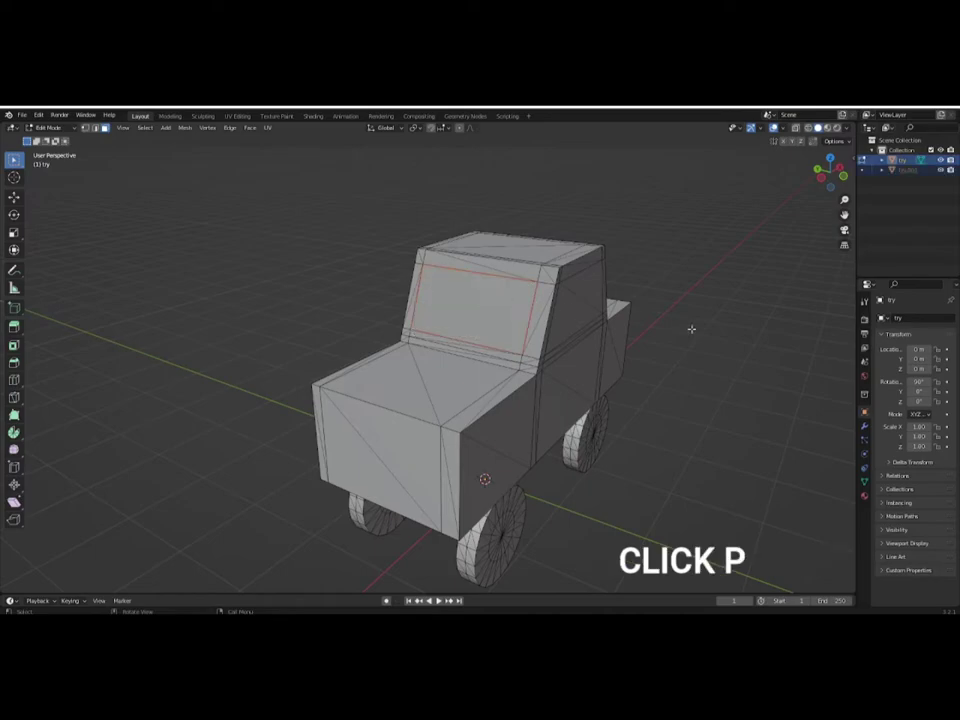
Separate the first side window's faces into their own object.
middle_click_drag(688, 311, 497, 368)
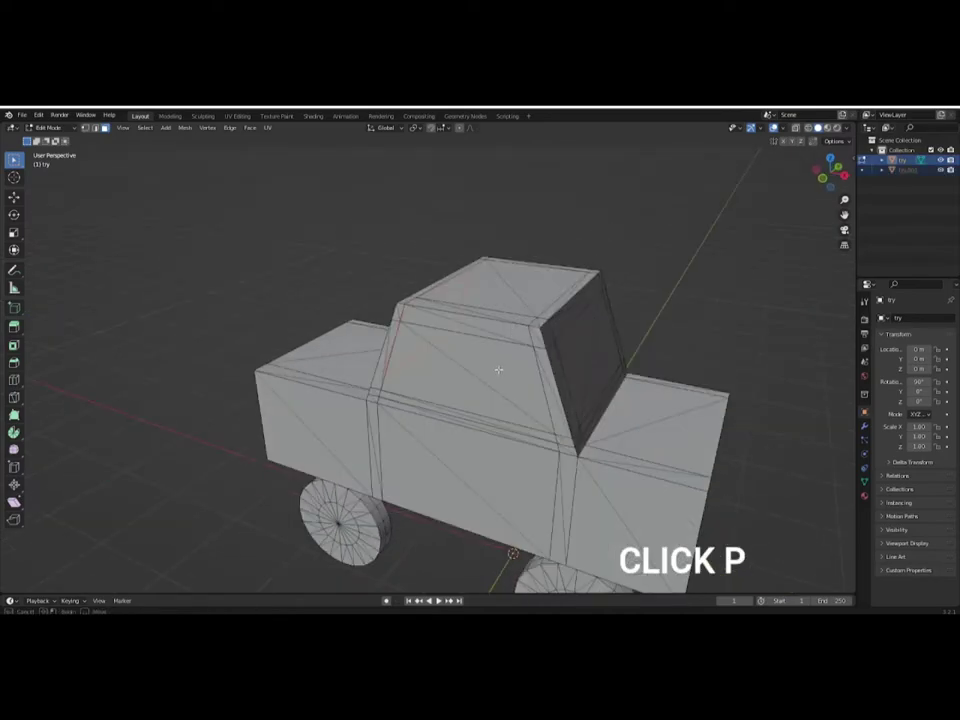
left_click(459, 391, "shift")
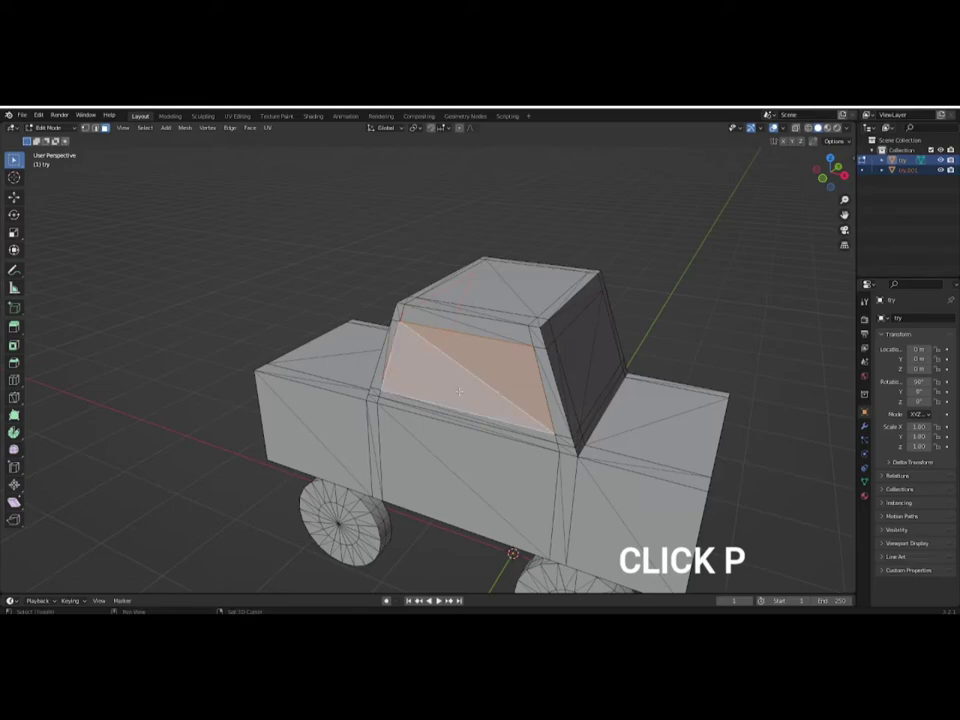
key("p")
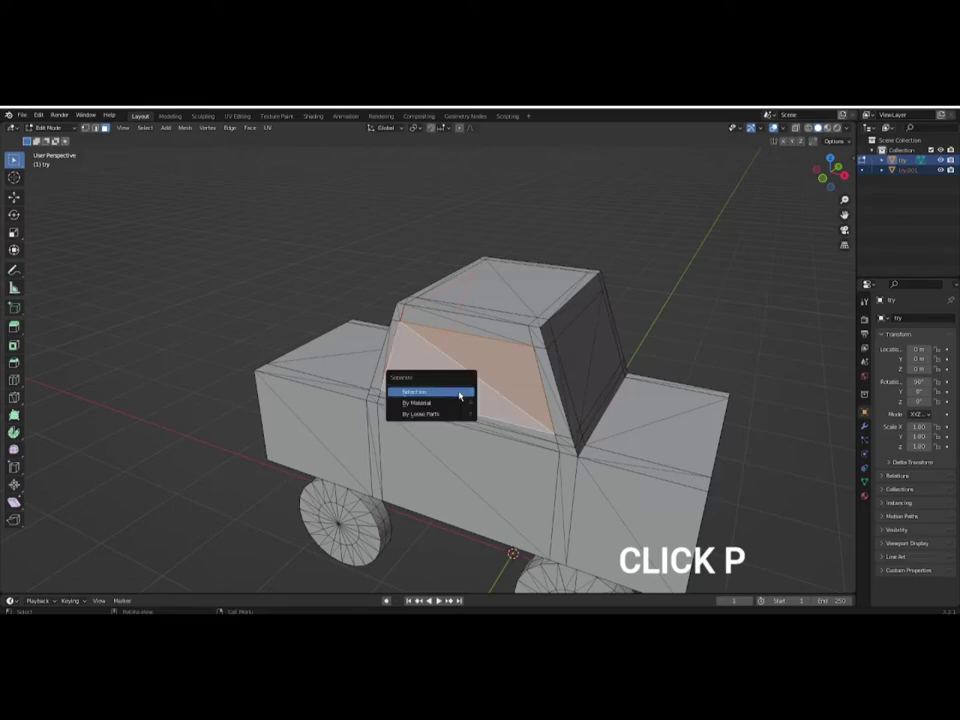
left_click(459, 392)
Separate the two rear window triangles into their own object.
mouse_move(459, 392)
middle_mouse_down()
mouse_move(574, 375)
mouse_move(507, 384)
mouse_move(426, 360)
middle_mouse_up()
left_click(427, 373)
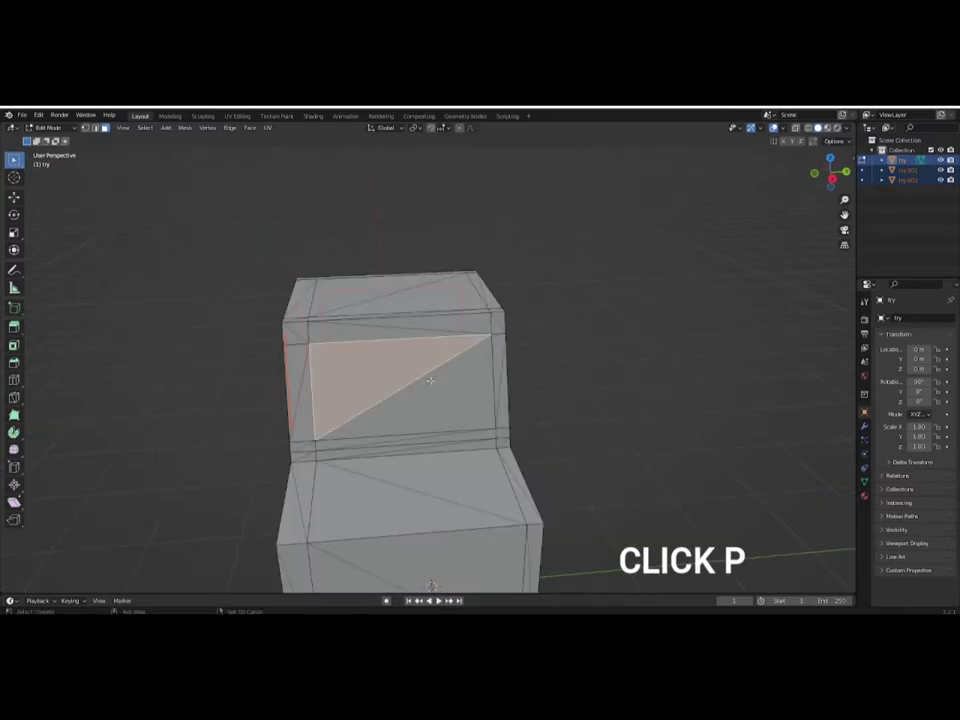
left_click(434, 381, "shift")
key("p")
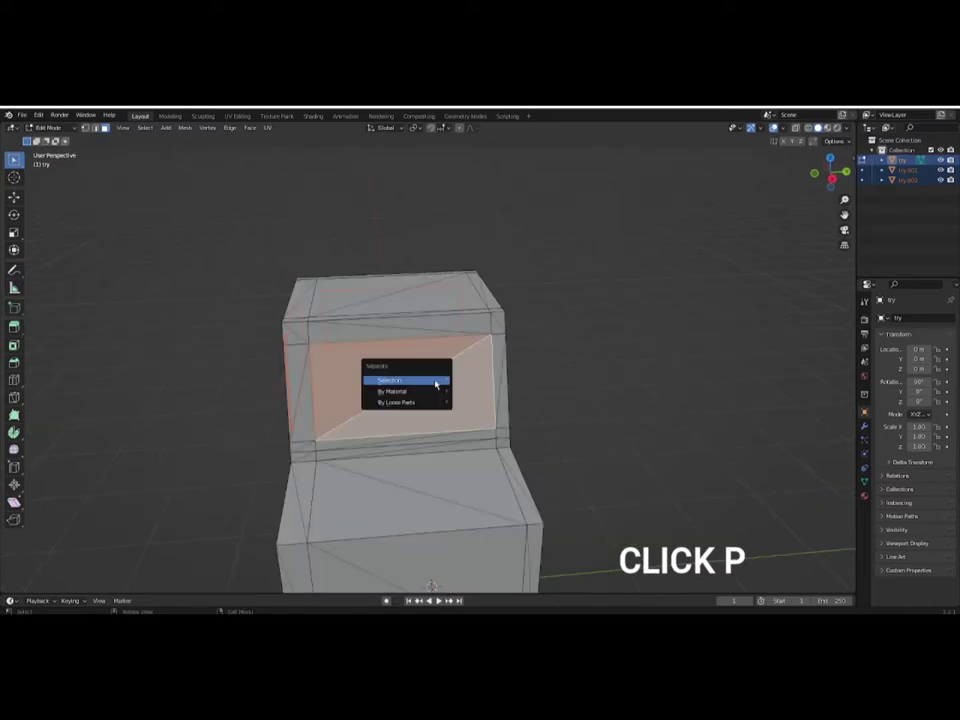
left_click(434, 380)
Separate the other side window into its own object and leave Edit Mode.
mouse_move(572, 377)
middle_mouse_down()
mouse_move(510, 388)
mouse_move(356, 349)
middle_mouse_up()
left_click(359, 351)
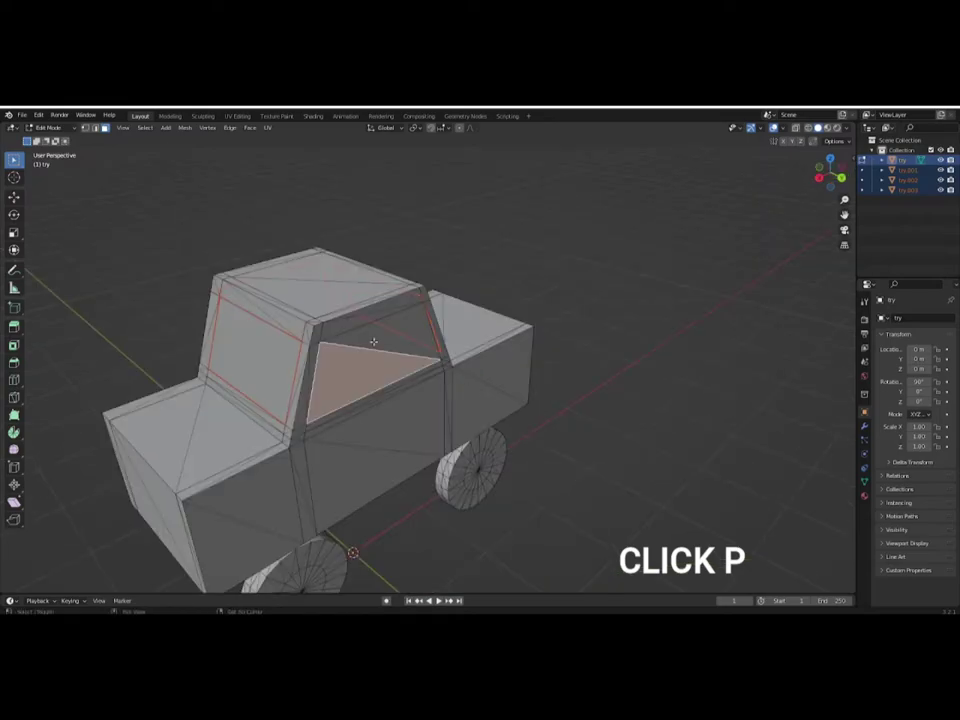
left_click(373, 342, "shift")
key("p")
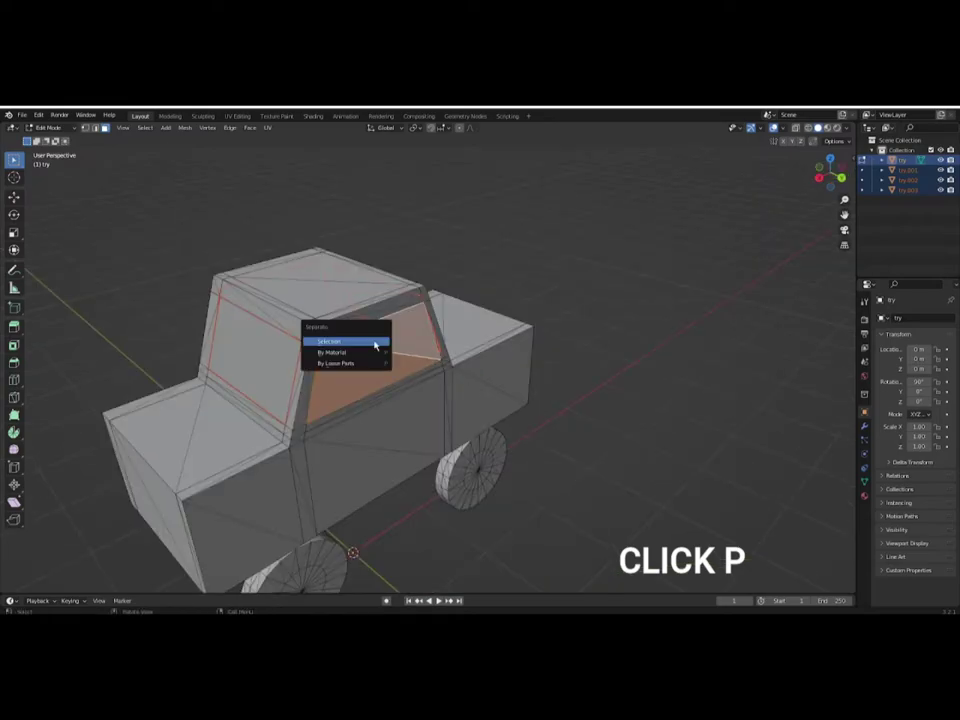
left_click(373, 342)
key("Tab")
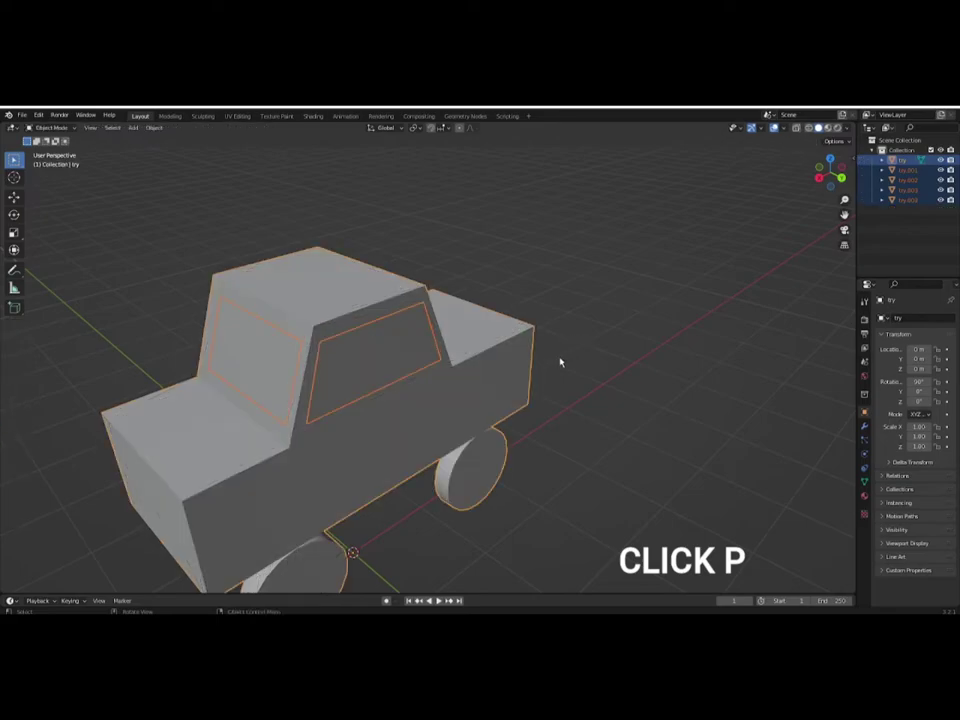
Pull the side window piece away from the truck's cab.
left_click(14, 197)
left_click(104, 241)
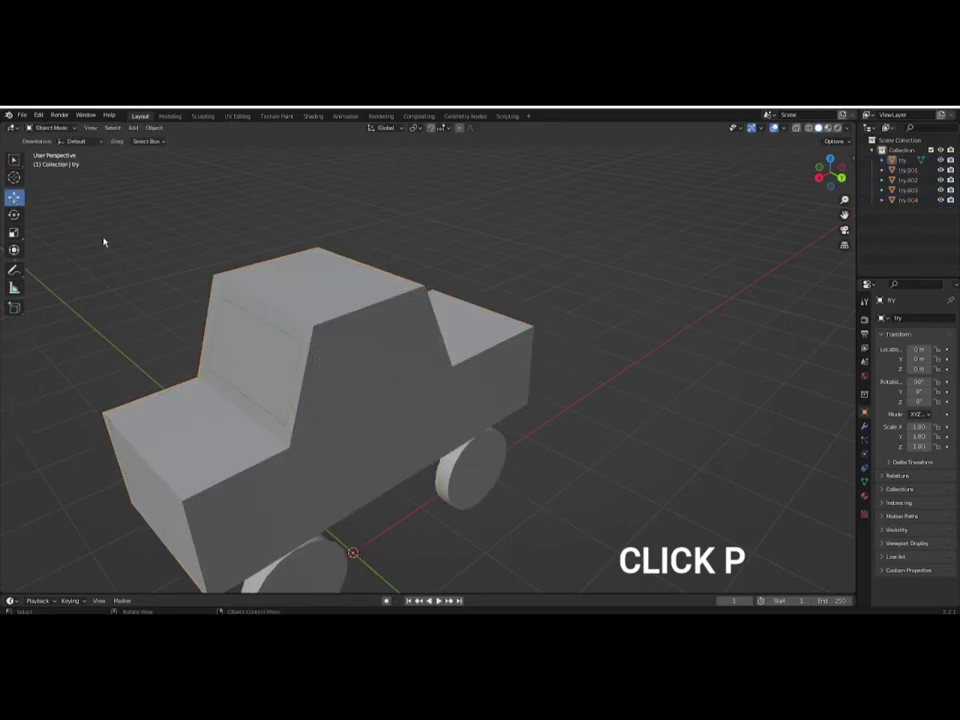
left_click(406, 353)
middle_click_drag(406, 353, 426, 506)
scroll(426, 506, "down", 1)
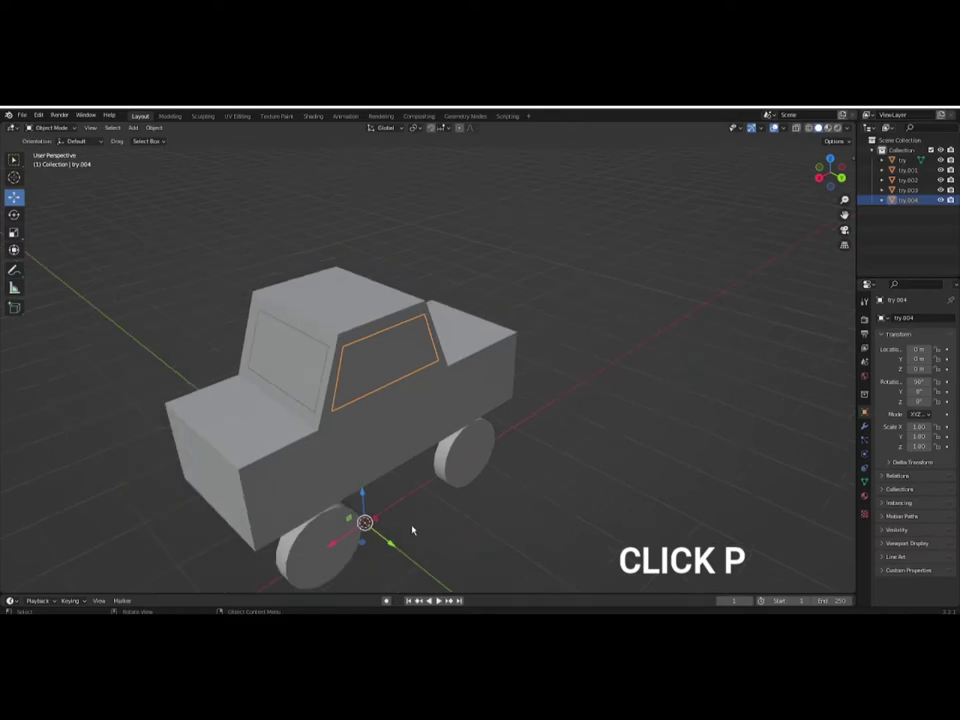
left_click_drag(387, 546, 610, 270)
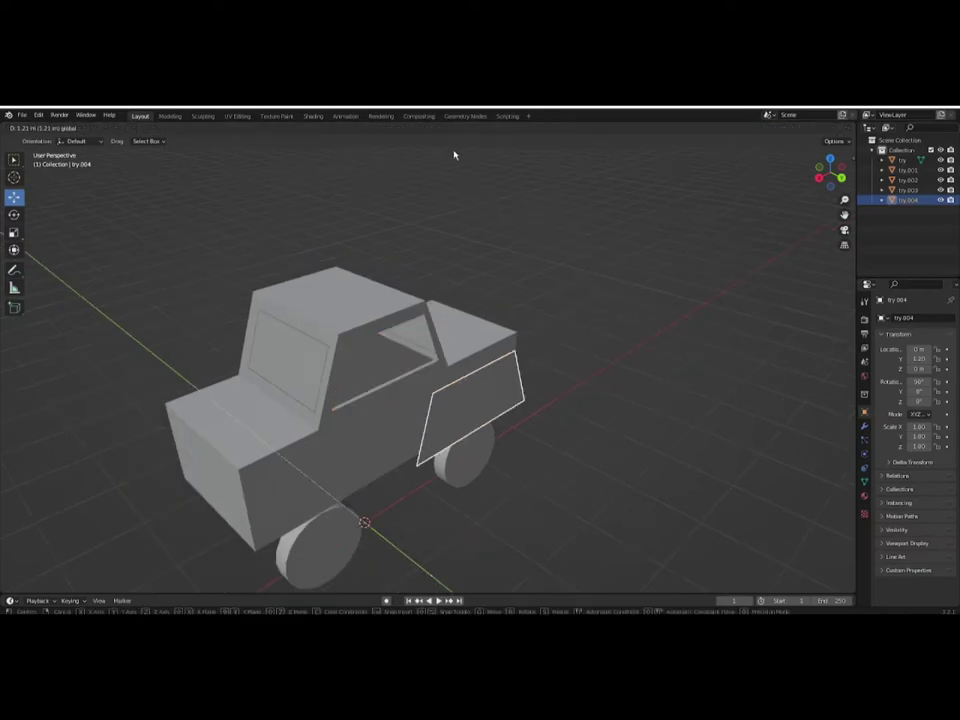
Move the front window piece and window piece try.002 out from the truck.
middle_click_drag(621, 272, 443, 302)
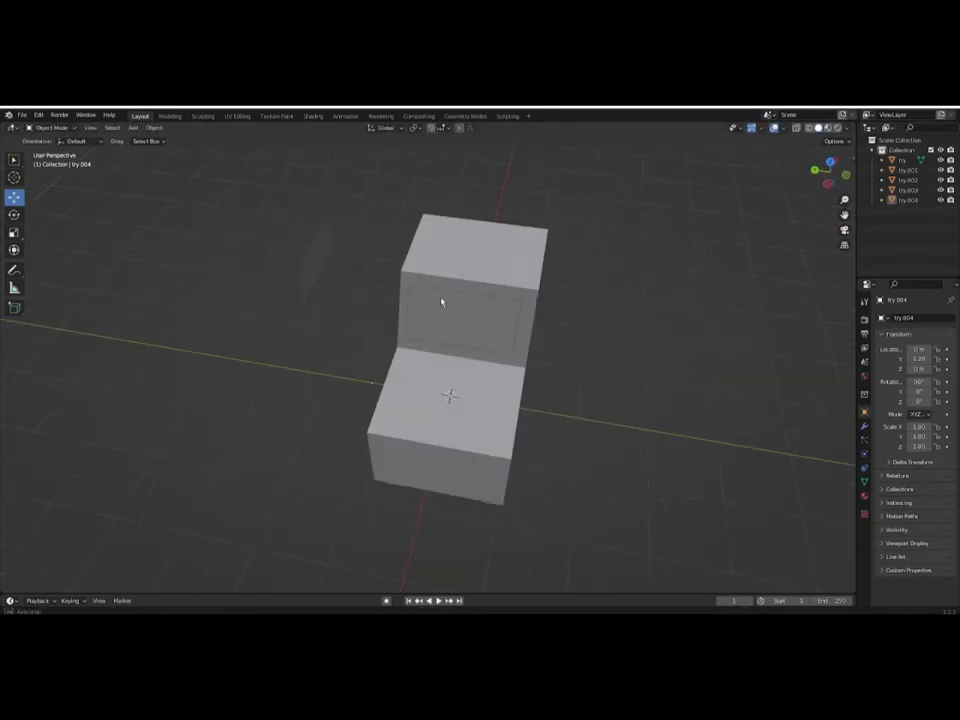
left_click(467, 324)
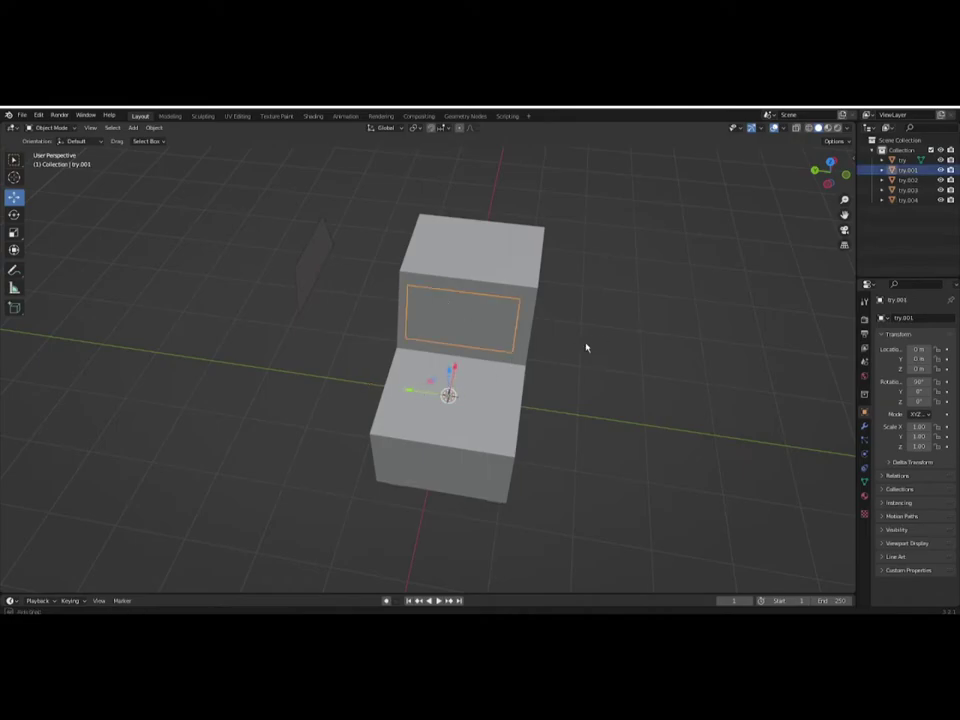
mouse_move(585, 347)
middle_mouse_down()
mouse_move(476, 321)
mouse_move(531, 497)
middle_mouse_up()
left_click_drag(541, 513, 527, 436)
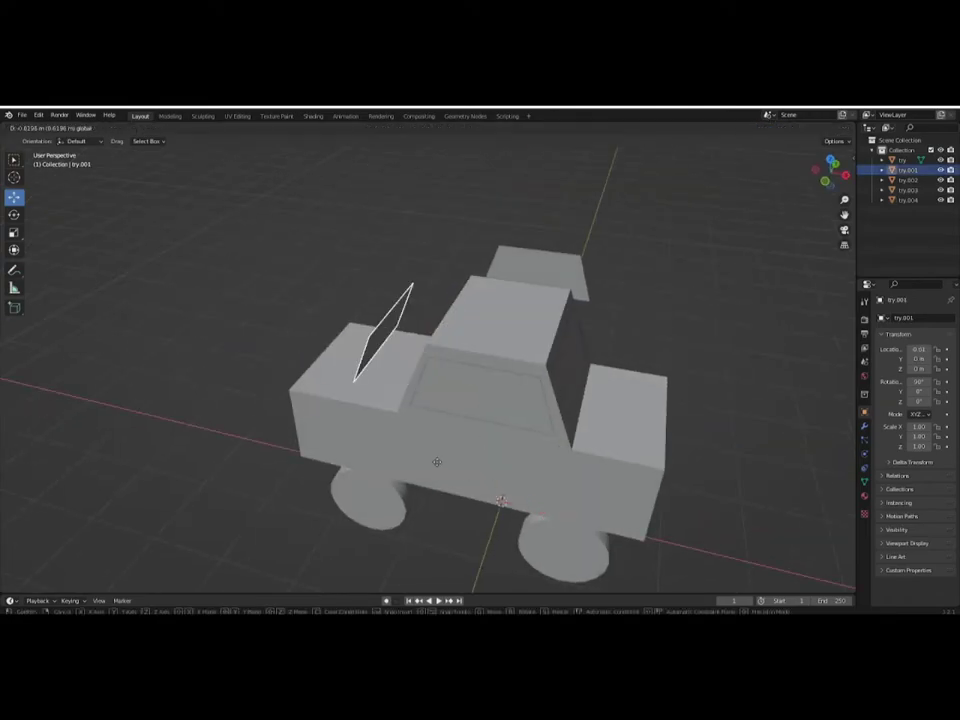
left_click(517, 397)
mouse_move(615, 369)
middle_mouse_down()
mouse_move(568, 349)
mouse_move(490, 400)
middle_mouse_up()
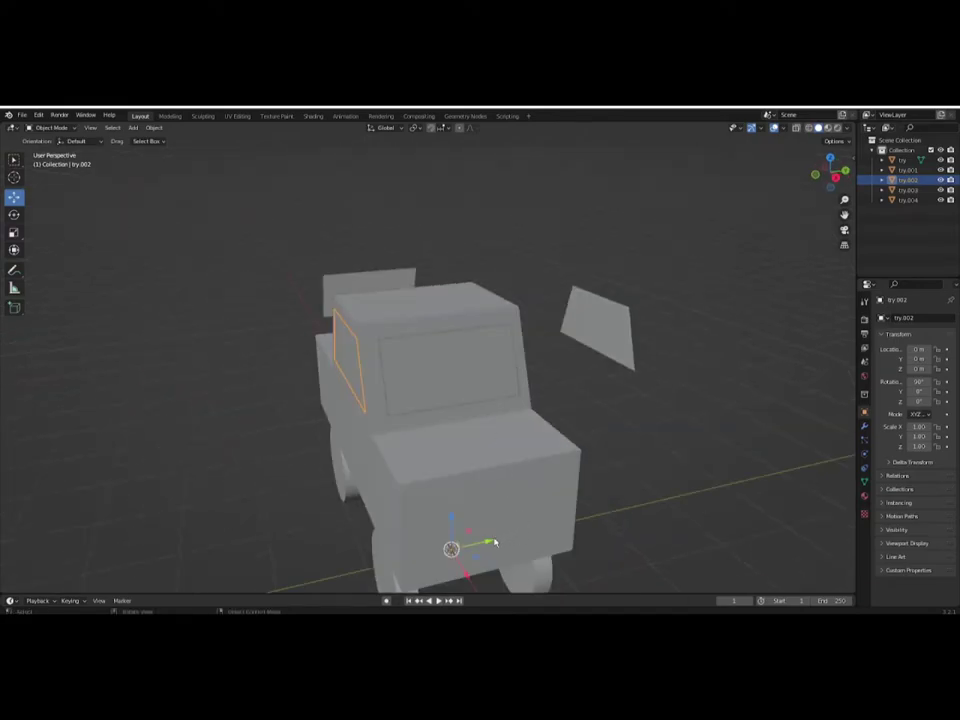
left_click_drag(494, 543, 454, 523)
Slide the last window piece outward from the cab, then select the truck body.
left_click(501, 353)
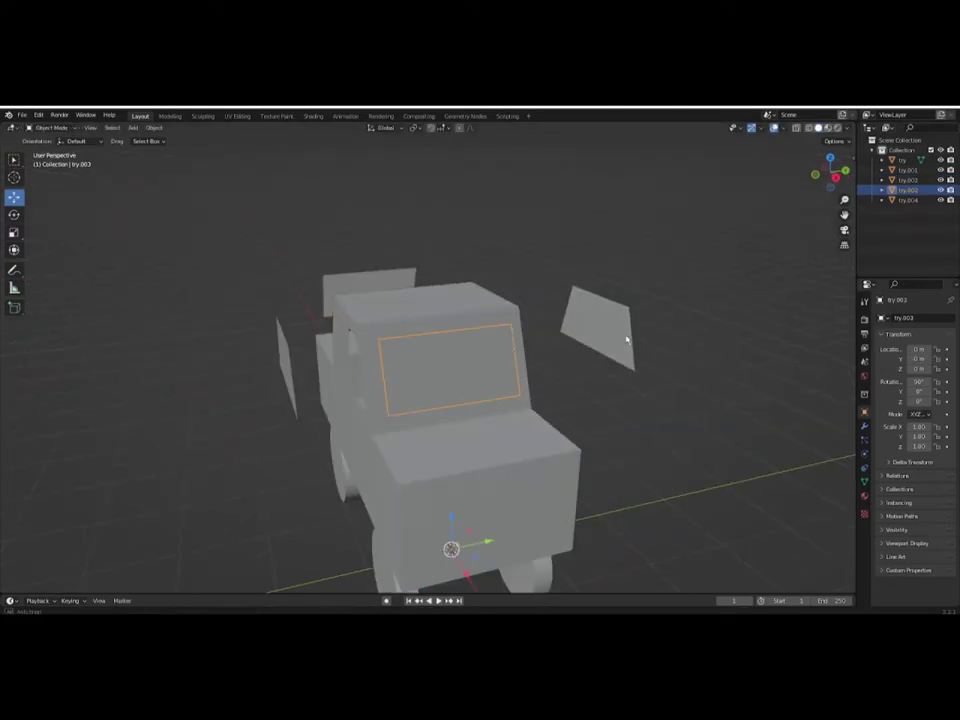
middle_click_drag(626, 340, 508, 332)
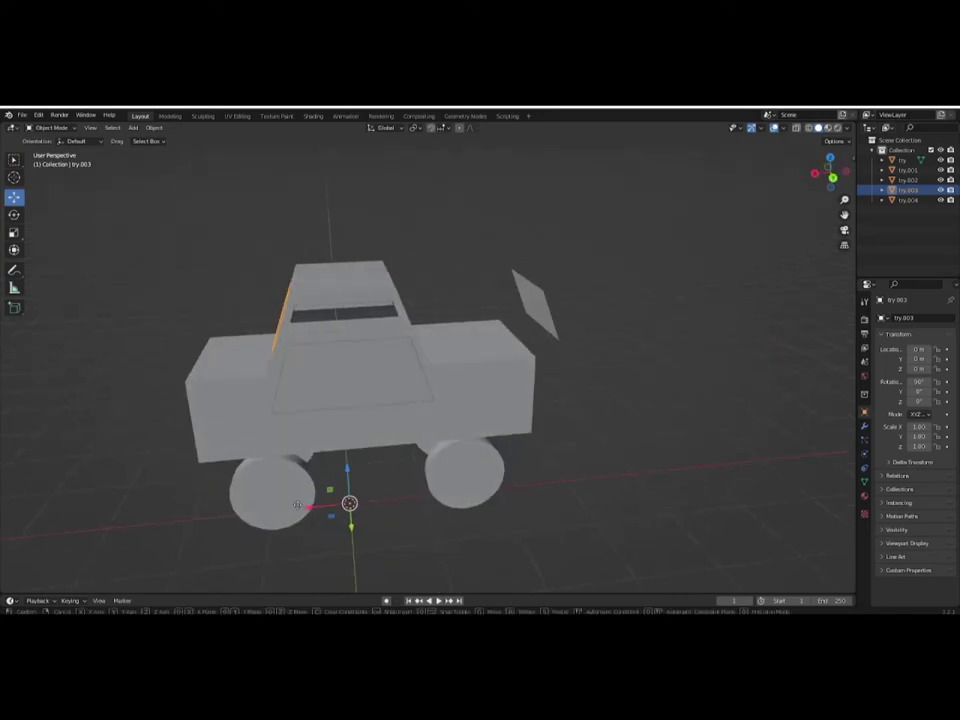
left_click_drag(311, 505, 247, 508)
left_click(548, 167)
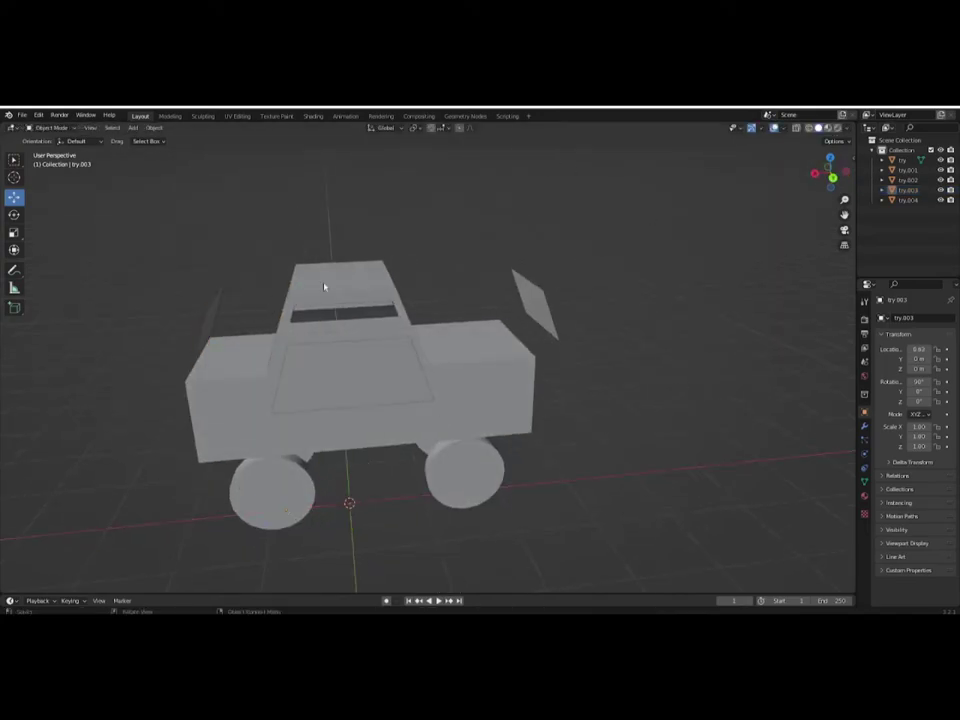
mouse_move(324, 287)
middle_mouse_down()
mouse_move(418, 279)
mouse_move(298, 440)
middle_mouse_up()
left_click(298, 440)
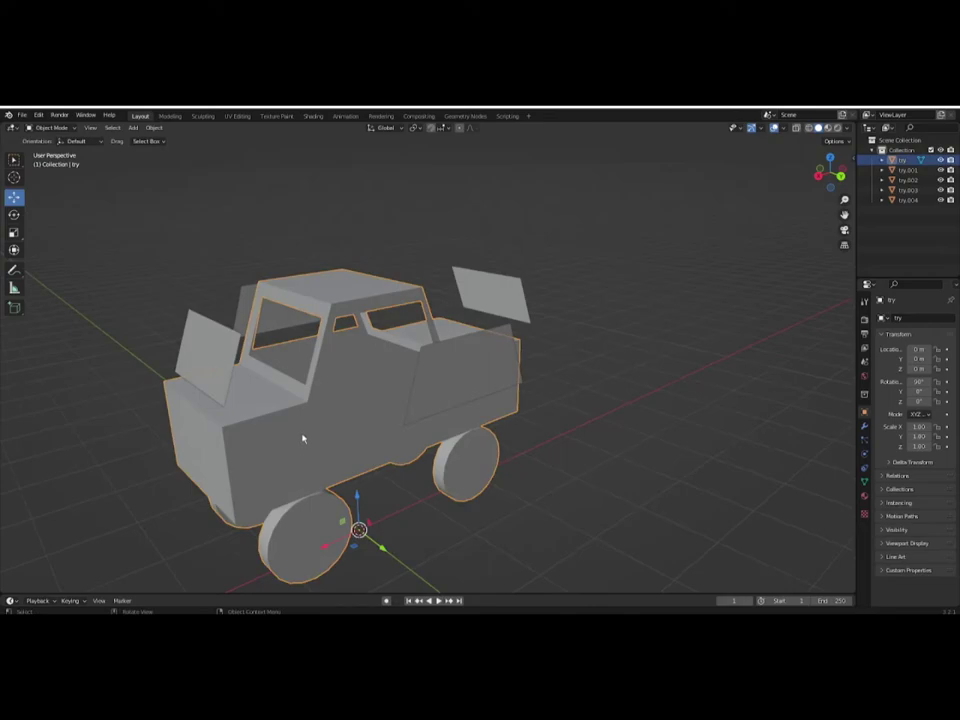
In the body's Edit Mode with the Move tool, select one wheel's linked geometry.
key("Tab")
left_click(40, 128)
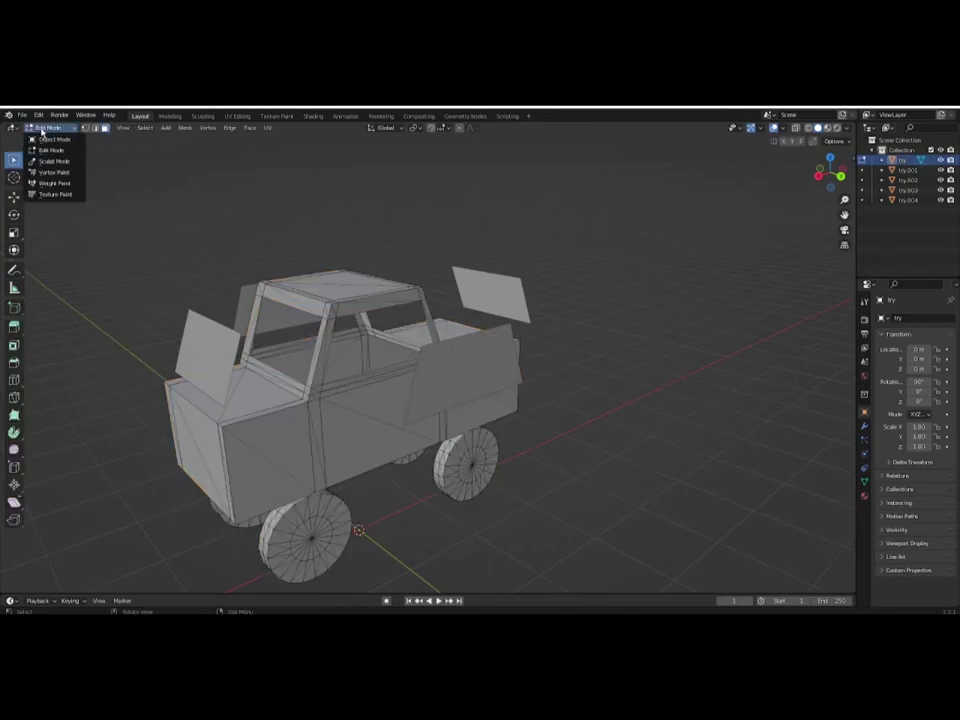
left_click(14, 198)
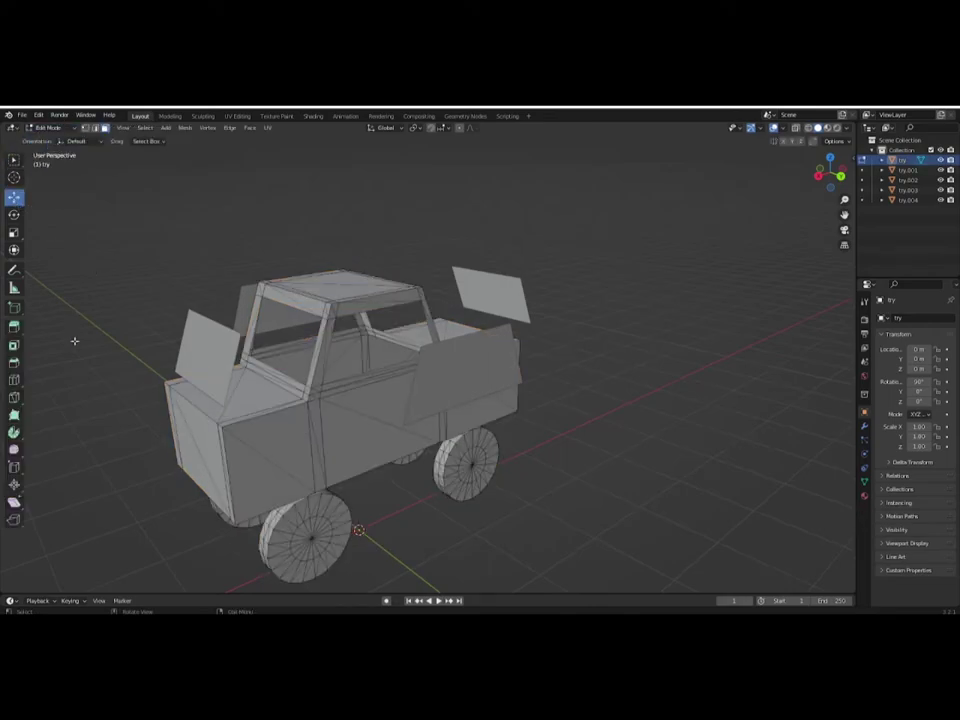
middle_click_drag(183, 266, 280, 443)
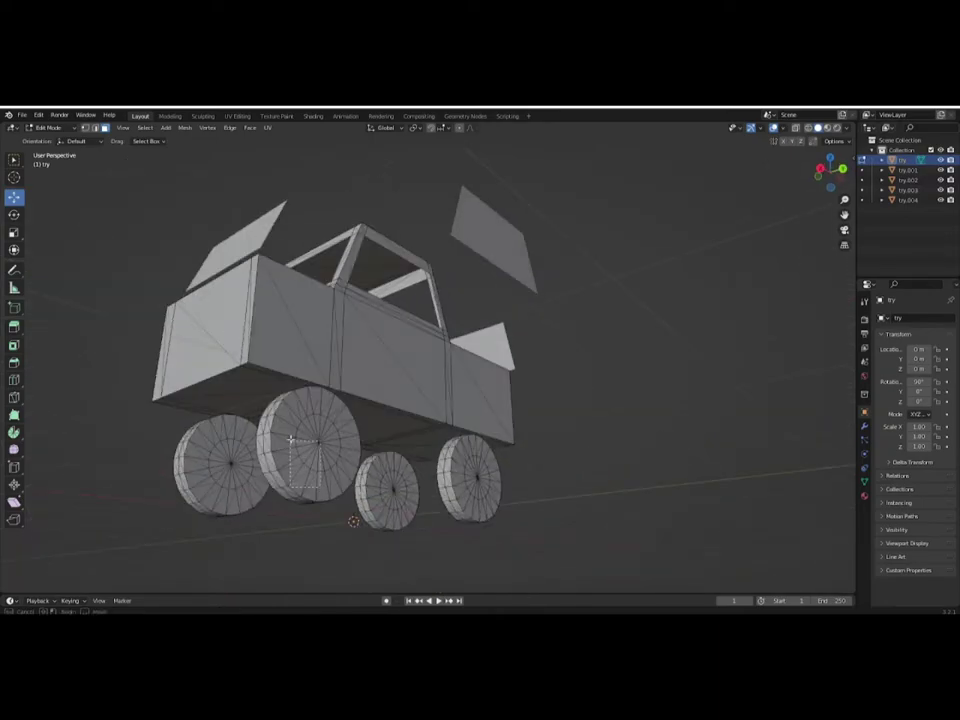
key("l")
Inspect the selected wheel from several angles and nudge it before leaving Edit Mode.
mouse_move(320, 460)
middle_mouse_down()
mouse_move(404, 395)
mouse_move(370, 275)
middle_mouse_up()
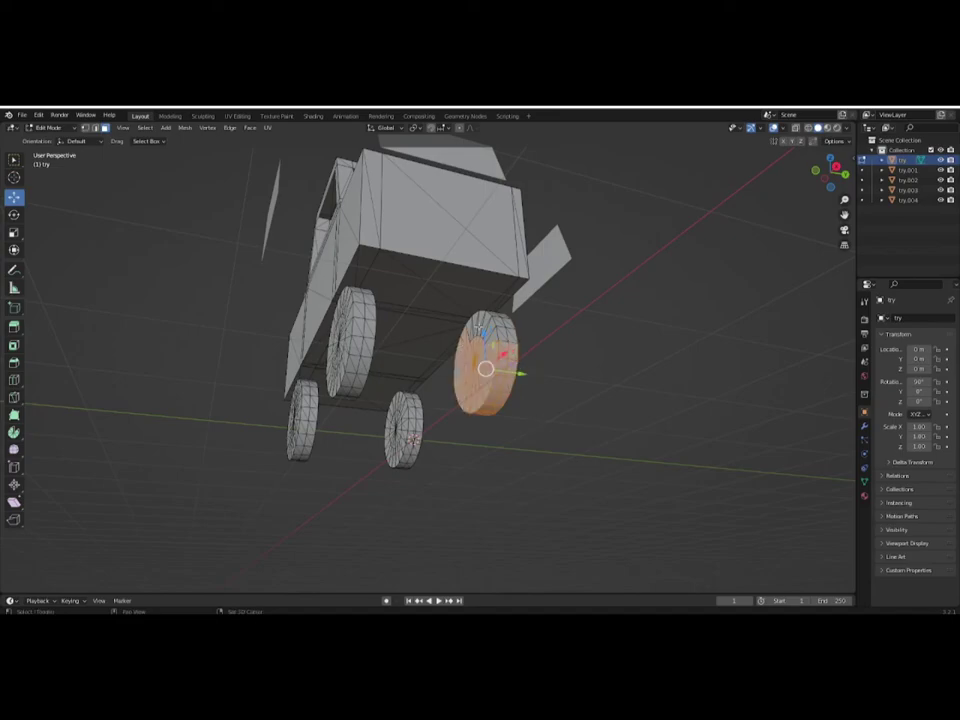
mouse_move(241, 267)
middle_mouse_down()
mouse_move(338, 456)
mouse_move(303, 448)
middle_mouse_up()
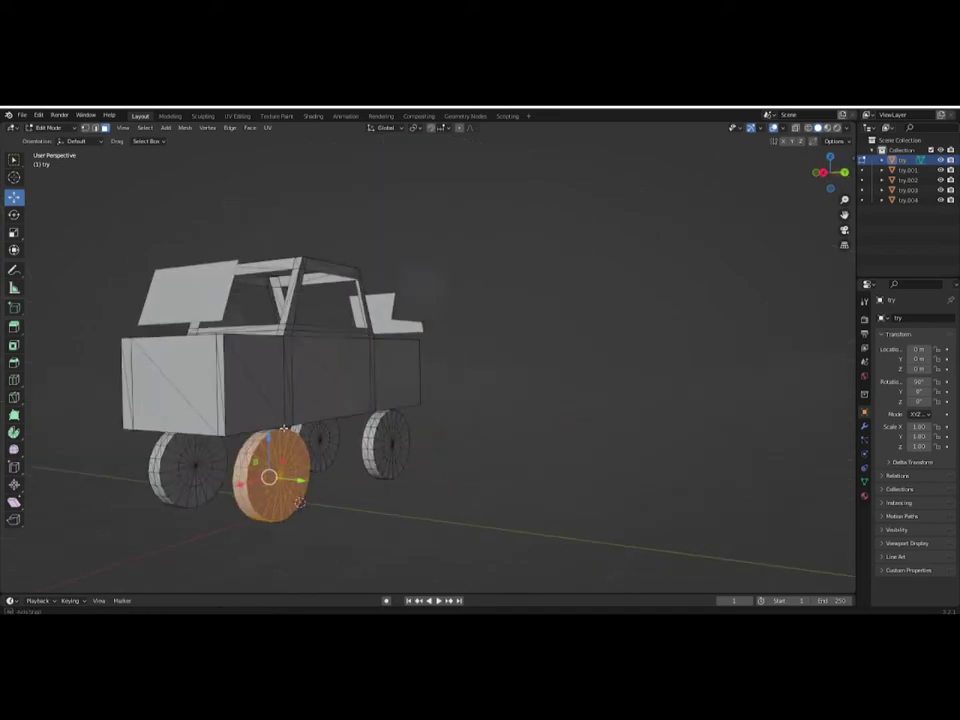
scroll(303, 448, "up", 2)
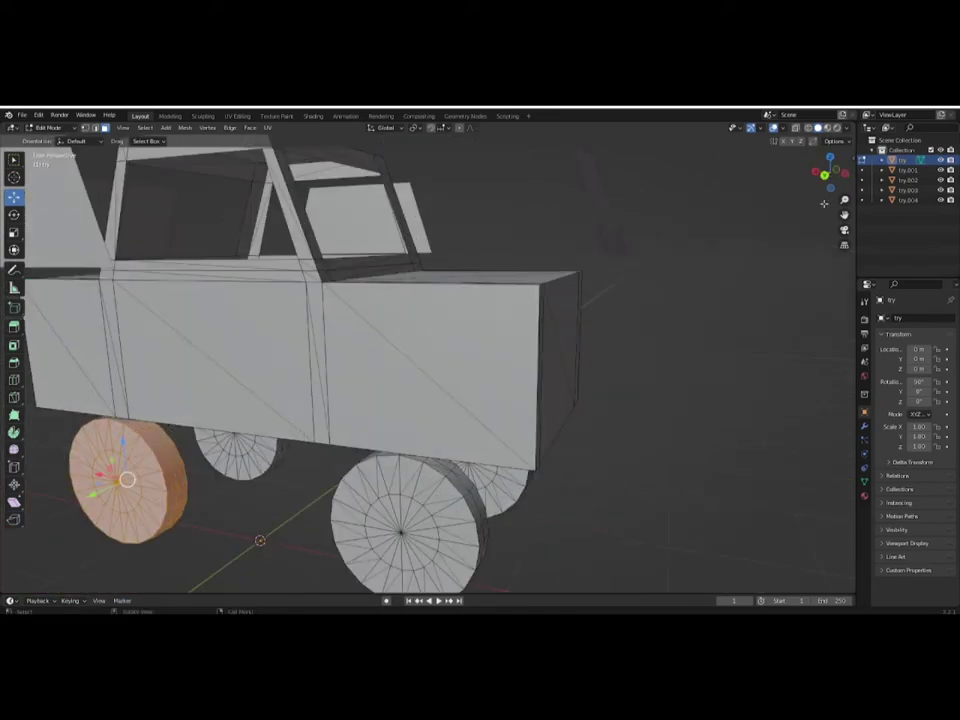
scroll(303, 448, "up", 2)
scroll(303, 448, "up", 2)
scroll(203, 516, "down", 2)
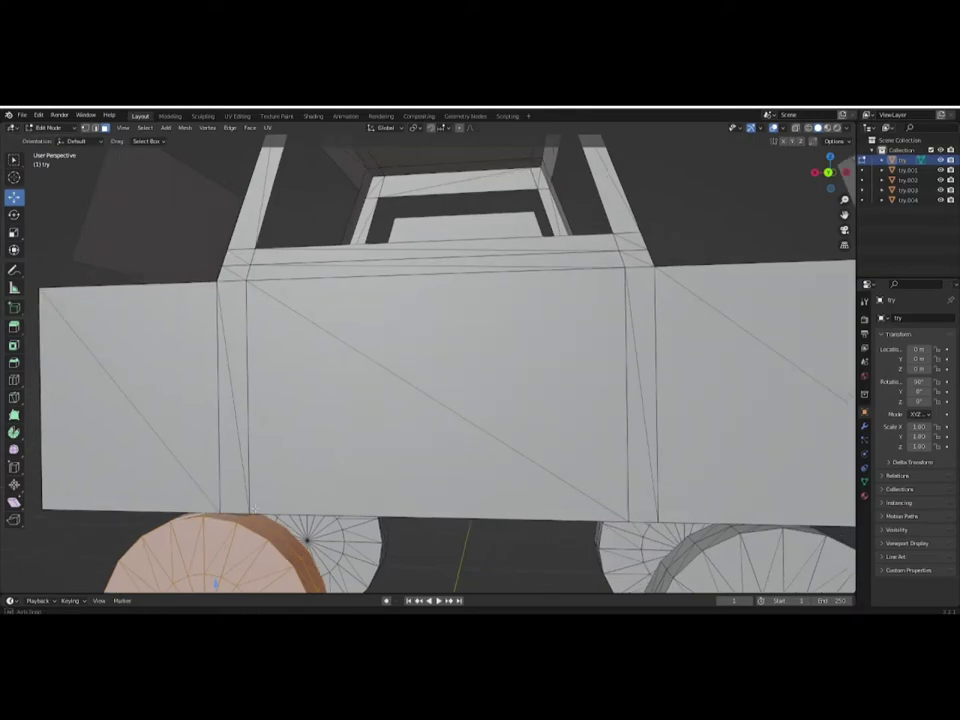
middle_click_drag(203, 516, 306, 508)
scroll(306, 508, "down", 3)
key("g")
left_click(306, 508)
key("Tab")
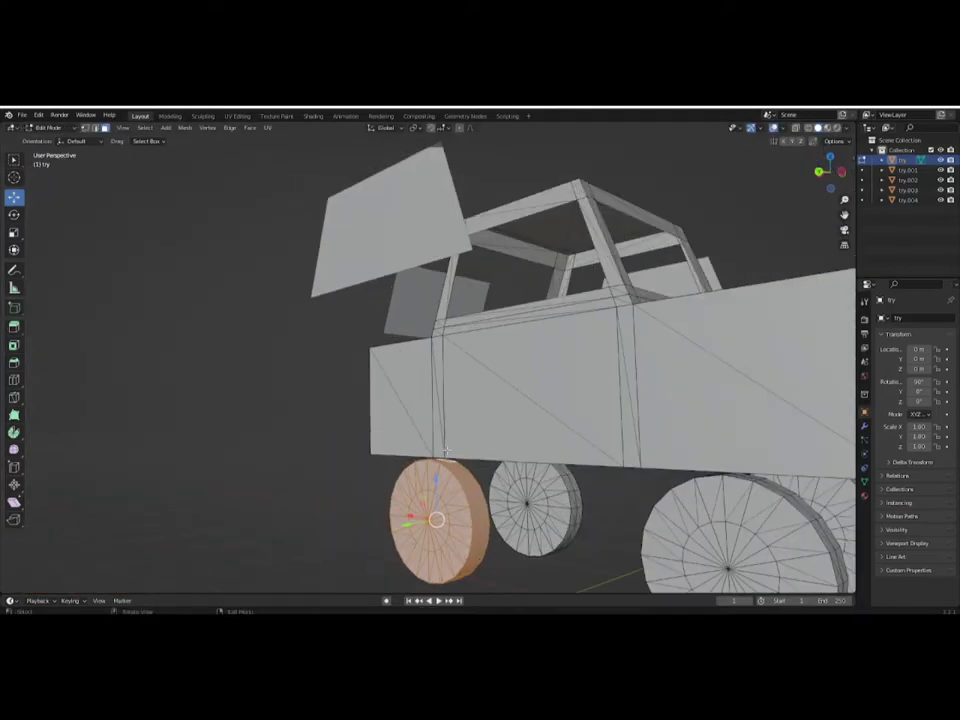
scroll(430, 500, "up", 5)
scroll(584, 515, "down", 2)
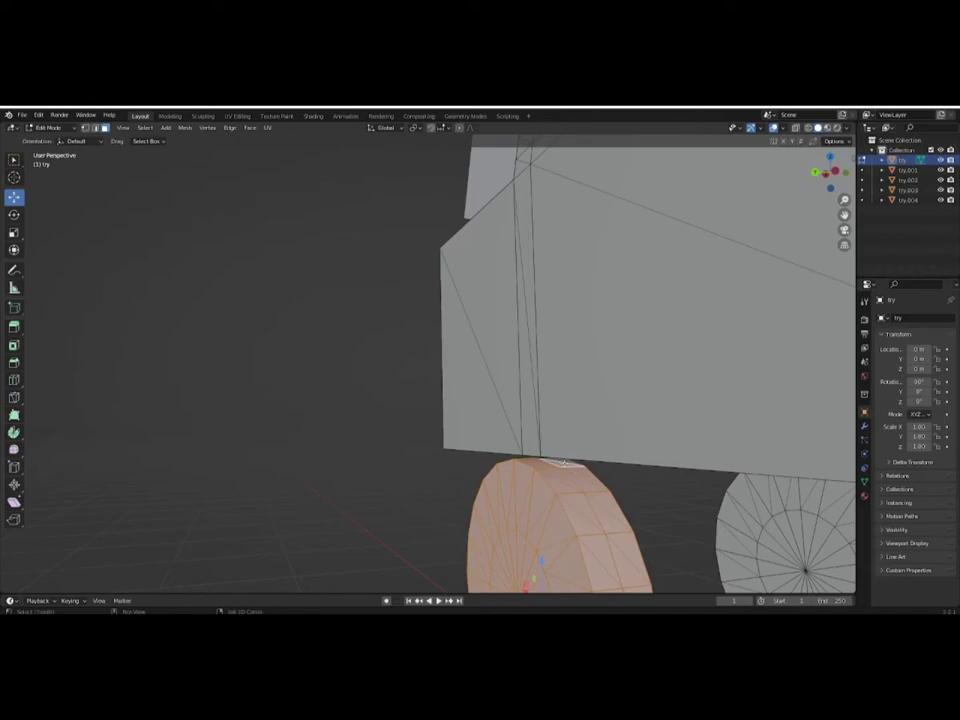
Move the wheel out along Y and separate it into its own object.
scroll(584, 515, "down", 3)
key("g")
key("y")
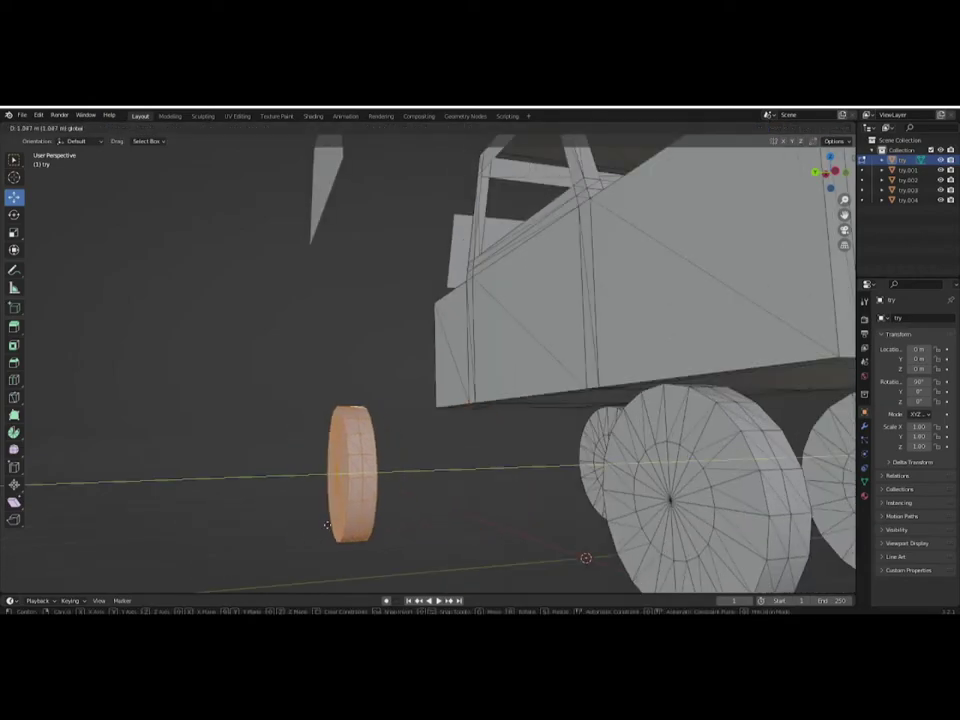
left_click(299, 524)
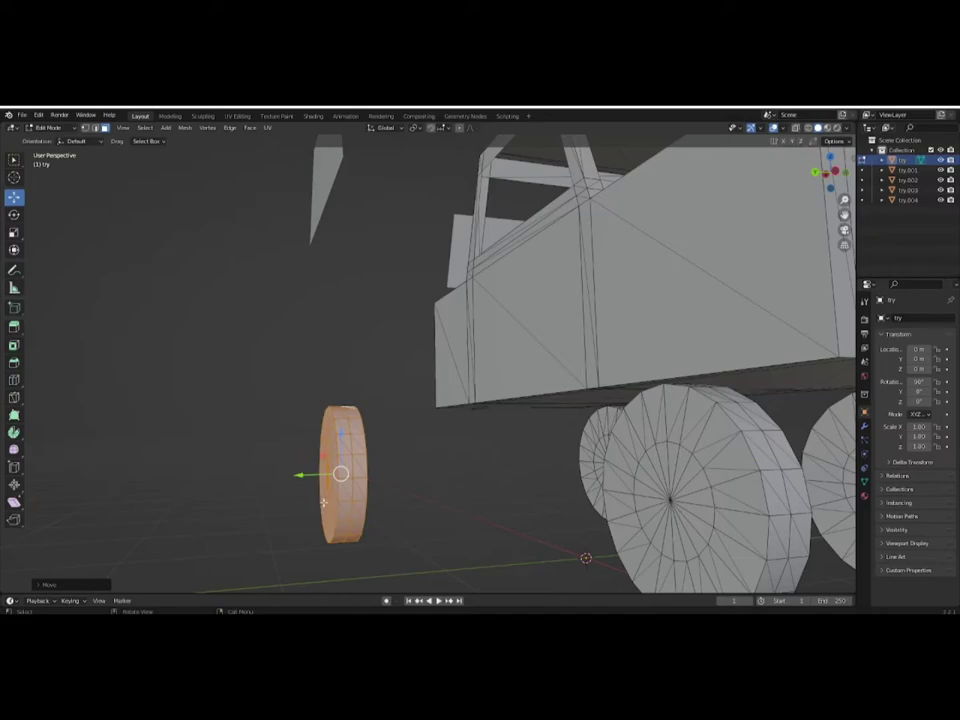
key("p")
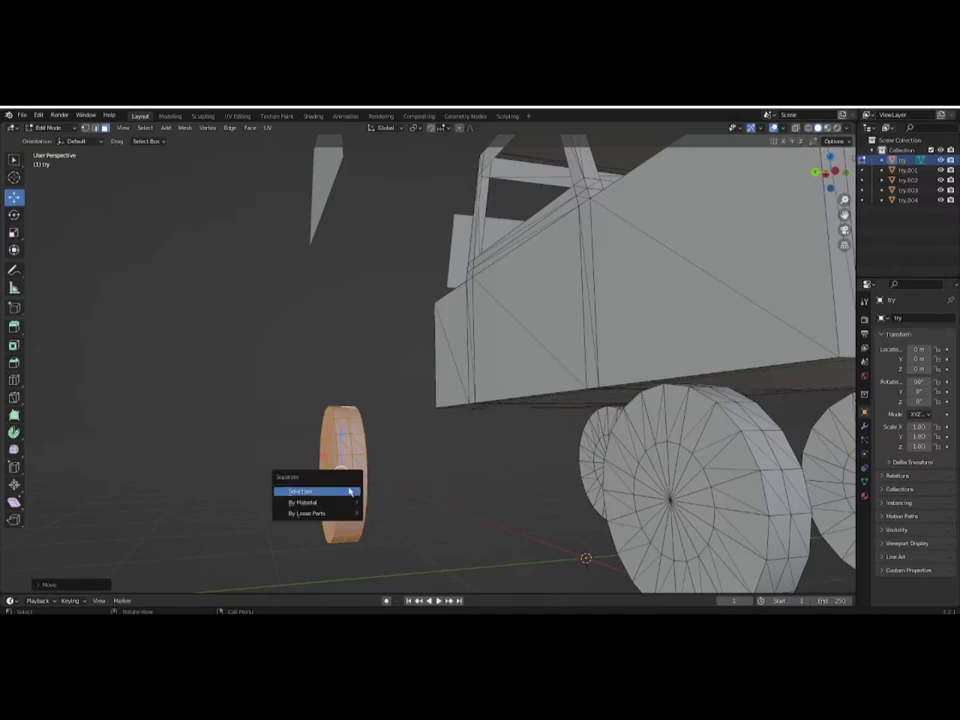
left_click(338, 491)
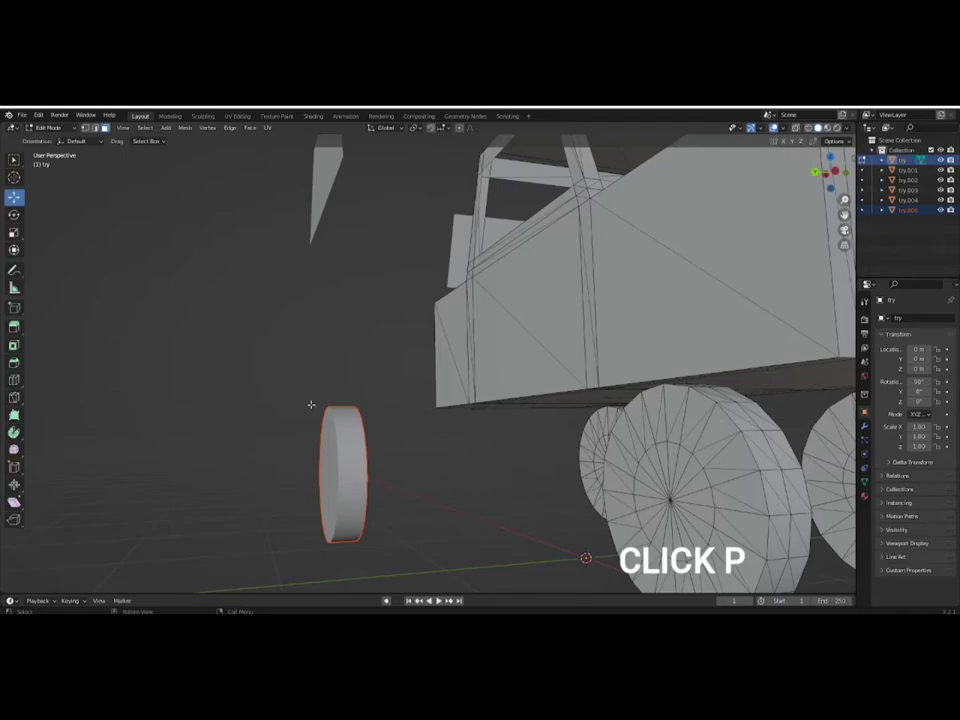
Return to Object Mode and select the separated front wheel try.005.
mouse_move(352, 418)
middle_mouse_down()
mouse_move(467, 429)
mouse_move(446, 450)
middle_mouse_up()
scroll(467, 429, "down", 5)
key("Tab")
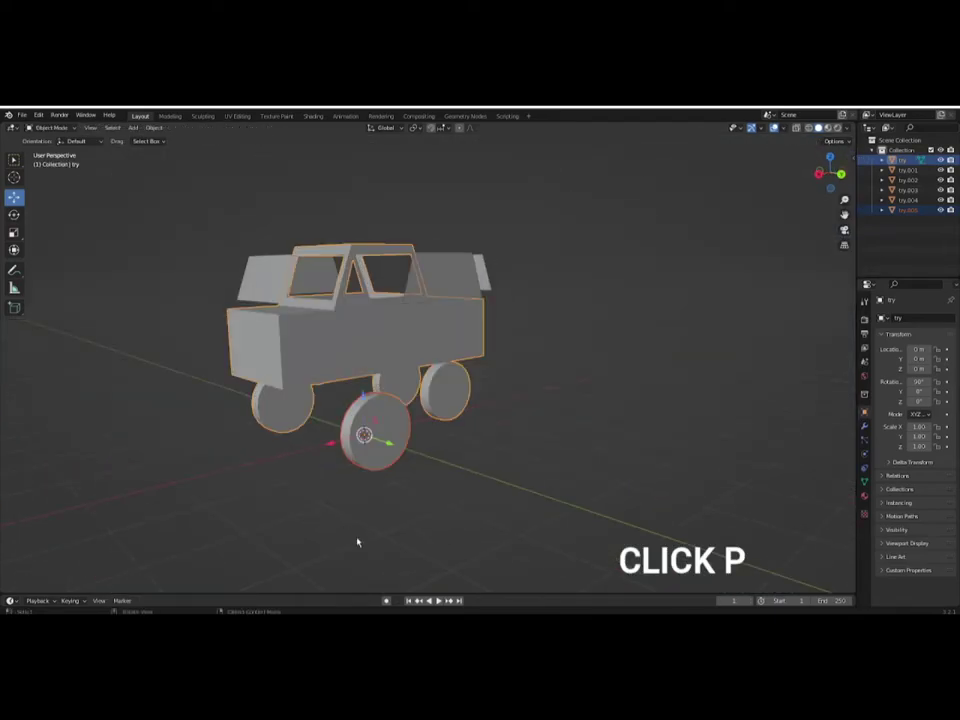
left_click(390, 532)
scroll(390, 532, "up", 3)
scroll(390, 532, "up", 3)
left_click(381, 503)
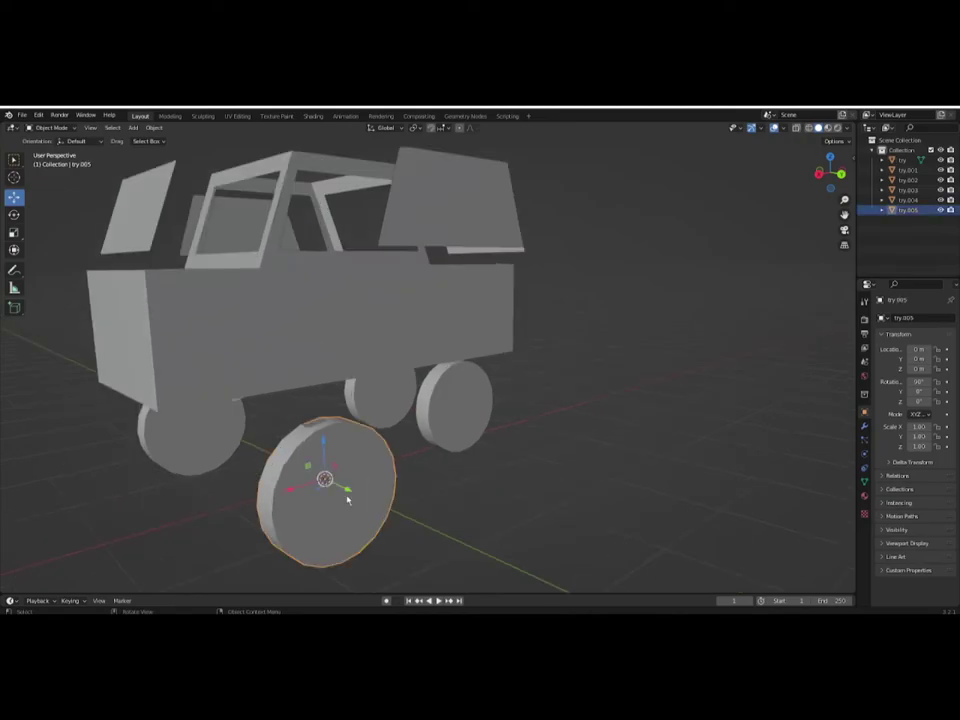
Move wheel try.005 away from the body along the Y axis.
key("g")
key("y")
left_click(368, 469)
mouse_move(368, 469)
middle_mouse_down()
mouse_move(325, 478)
mouse_move(573, 462)
middle_mouse_up()
Back in the body's Edit Mode, select another wheel's linked geometry.
key("Tab")
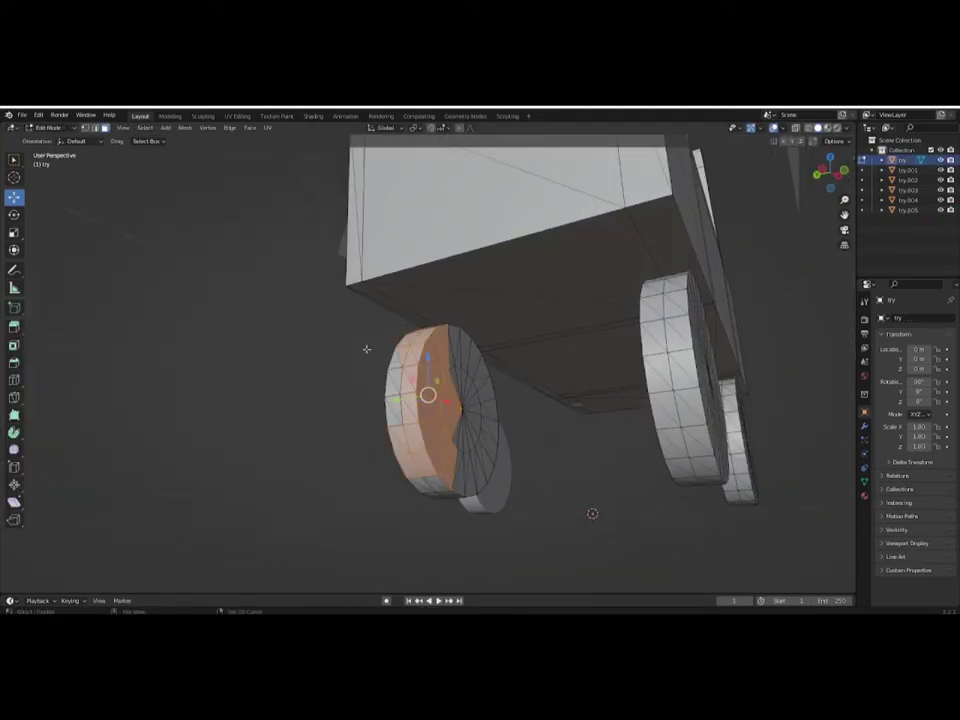
scroll(573, 462, "up", 3)
key("l")
mouse_move(510, 480)
middle_mouse_down()
mouse_move(480, 279)
mouse_move(338, 470)
mouse_move(383, 447)
middle_mouse_up()
scroll(338, 470, "up", 5)
scroll(338, 470, "down", 8)
scroll(450, 470, "up", 3)
scroll(520, 485, "up", 3)
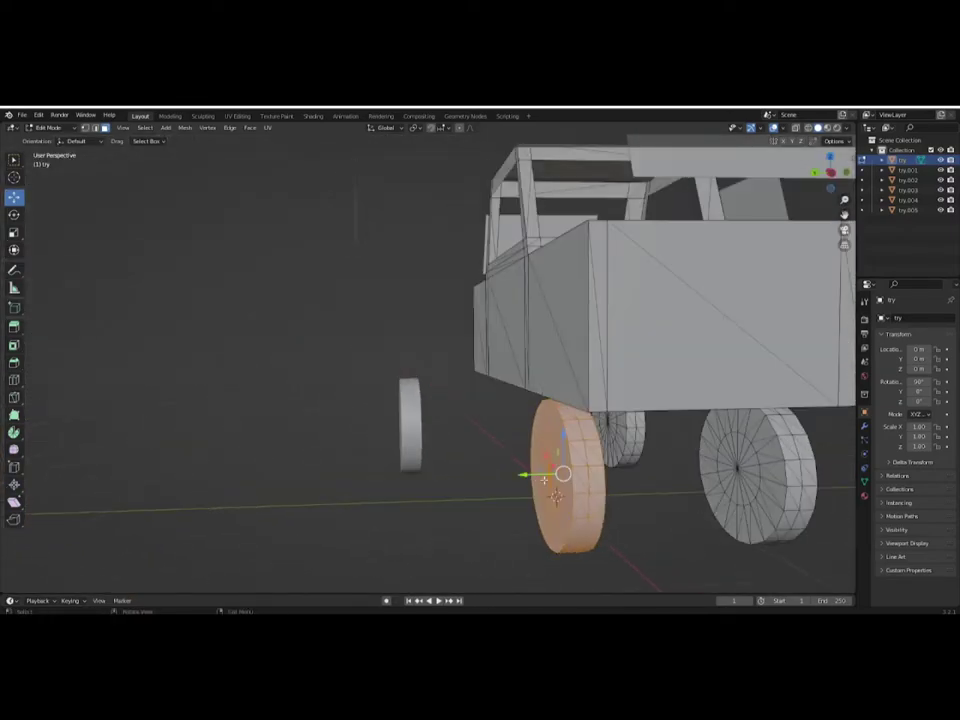
Slide that wheel out, separate it as try.006, and return to Object Mode.
left_click_drag(522, 474, 401, 500)
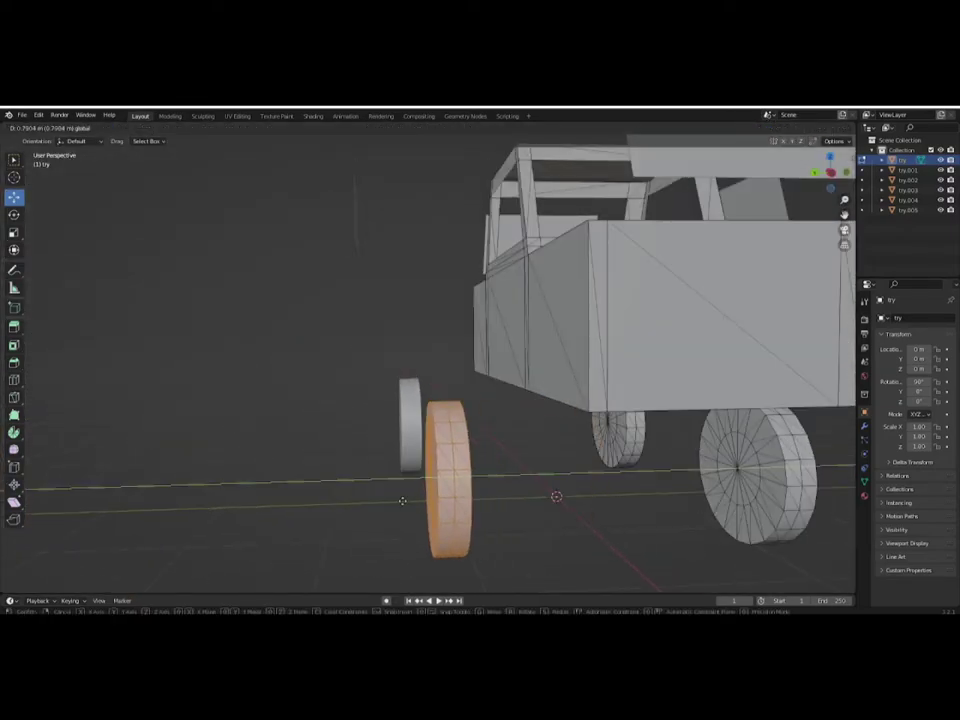
key("p")
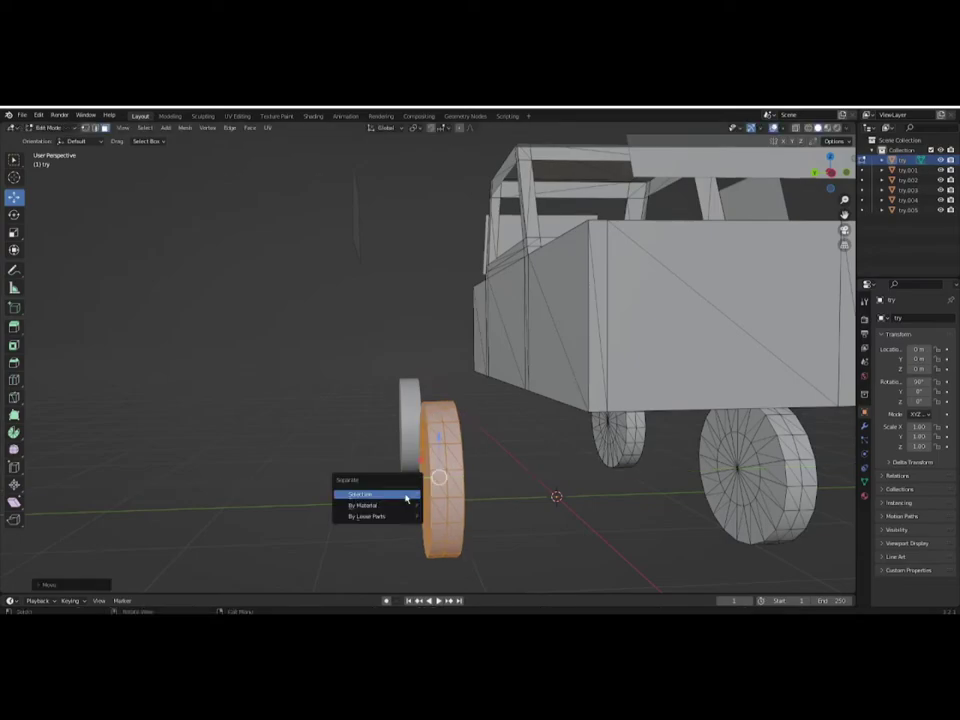
left_click(406, 495)
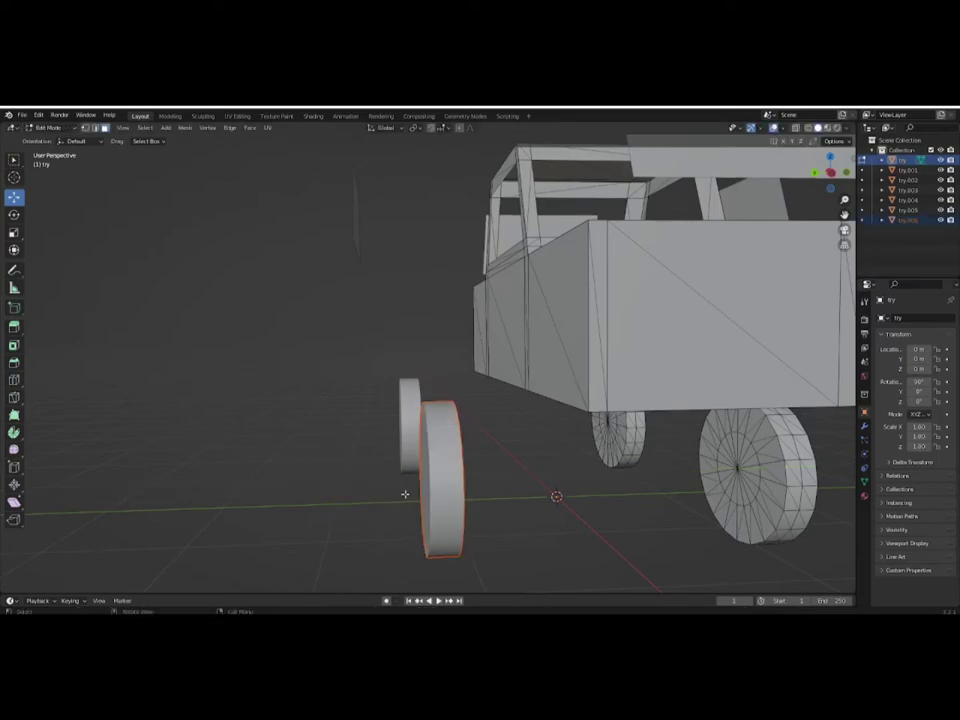
key("Tab")
left_click(484, 444)
Set the front wheel's origin to its geometry via Set Origin > Origin to Geometry.
mouse_move(484, 444)
middle_mouse_down()
mouse_move(527, 452)
mouse_move(571, 411)
middle_mouse_up()
left_click(538, 478)
right_click(538, 478)
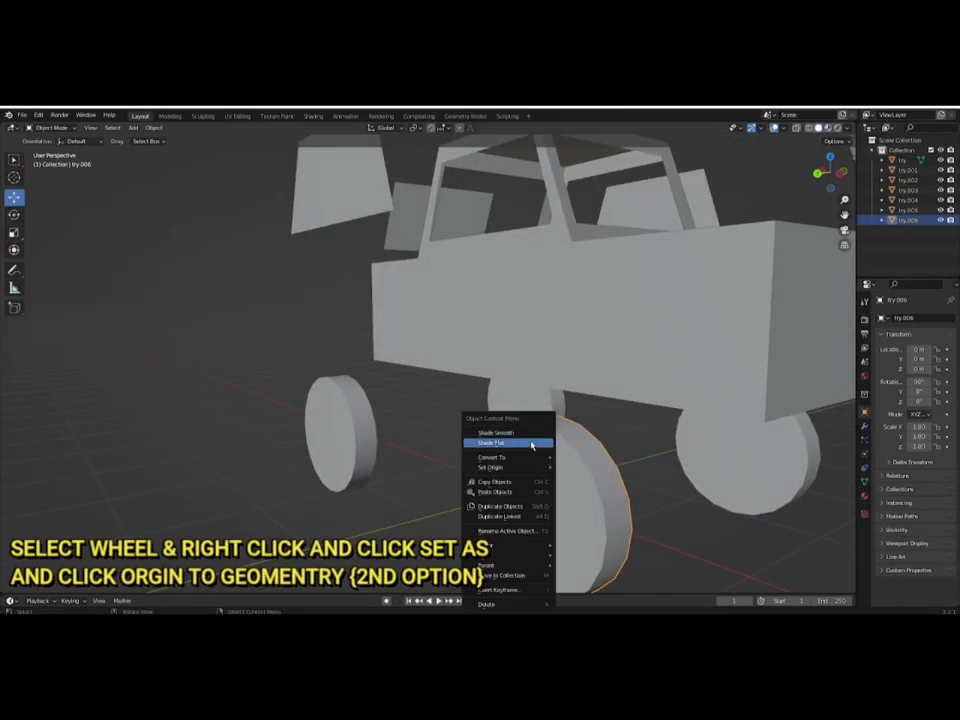
left_click(532, 437)
right_click(543, 467)
mouse_move(491, 467)
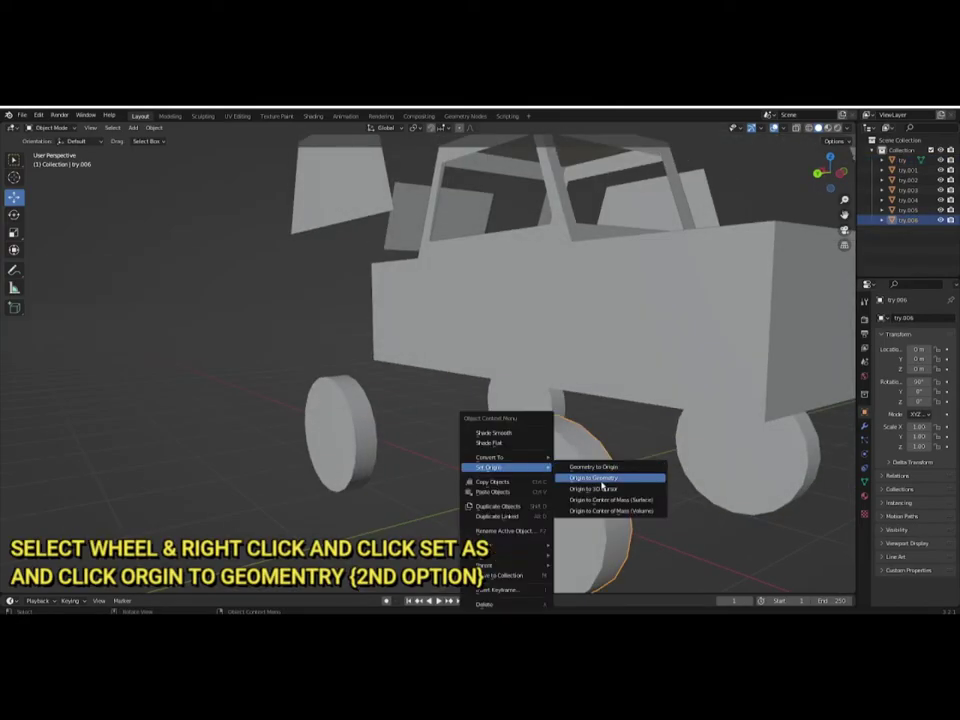
left_click(603, 478)
scroll(544, 506, "down", 3)
left_click(495, 499)
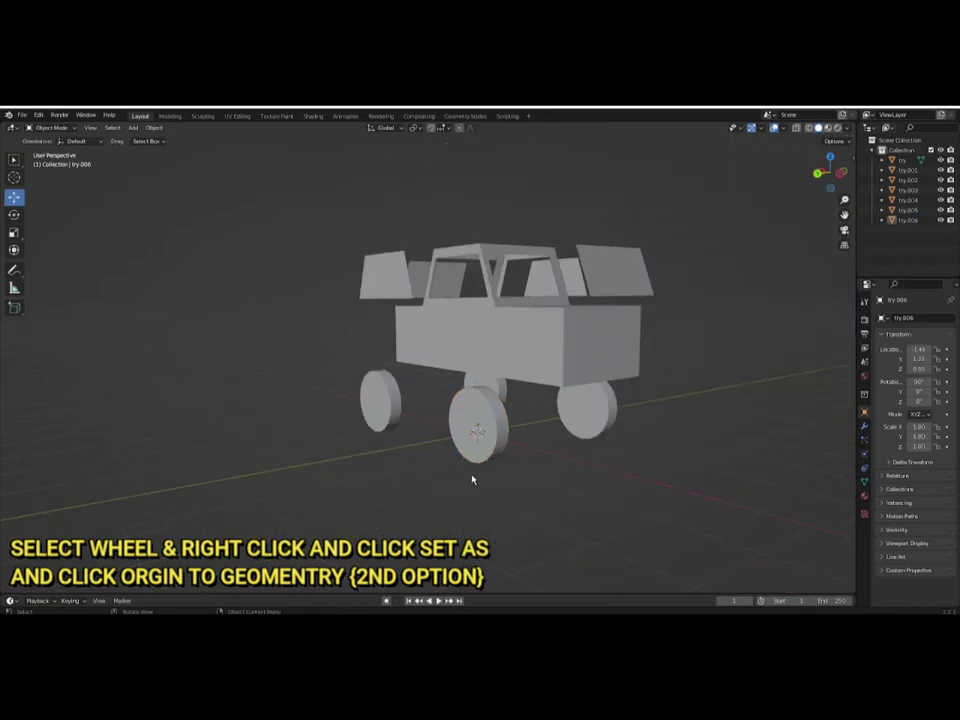
Recheck the front wheel's object options, then zoom and orbit to view the wheels low.
left_click(491, 441)
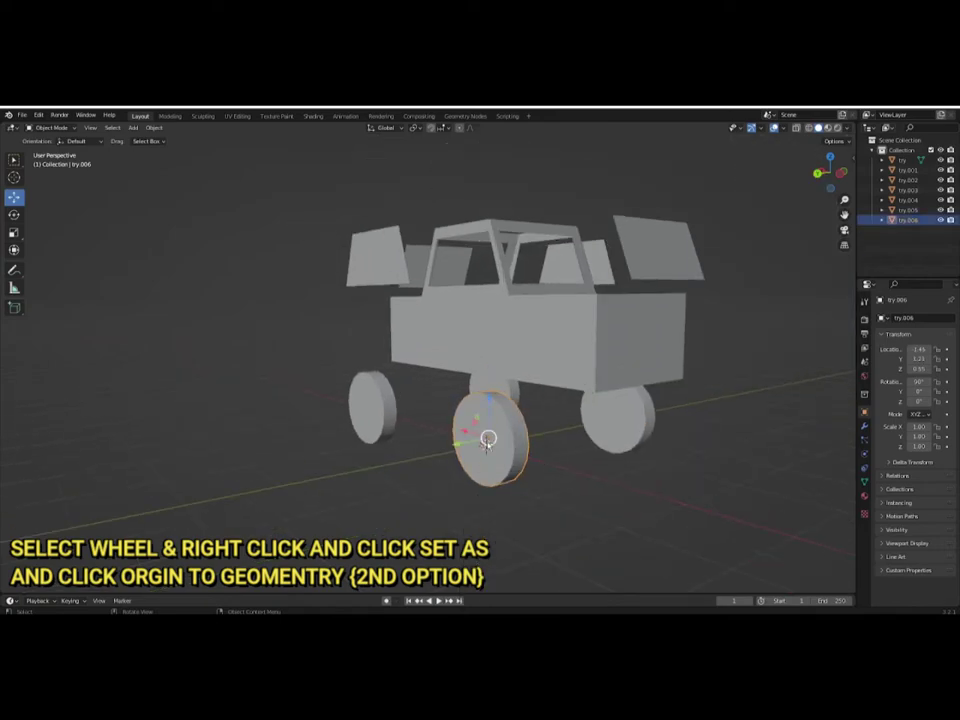
right_click(488, 440)
scroll(461, 470, "up", 3)
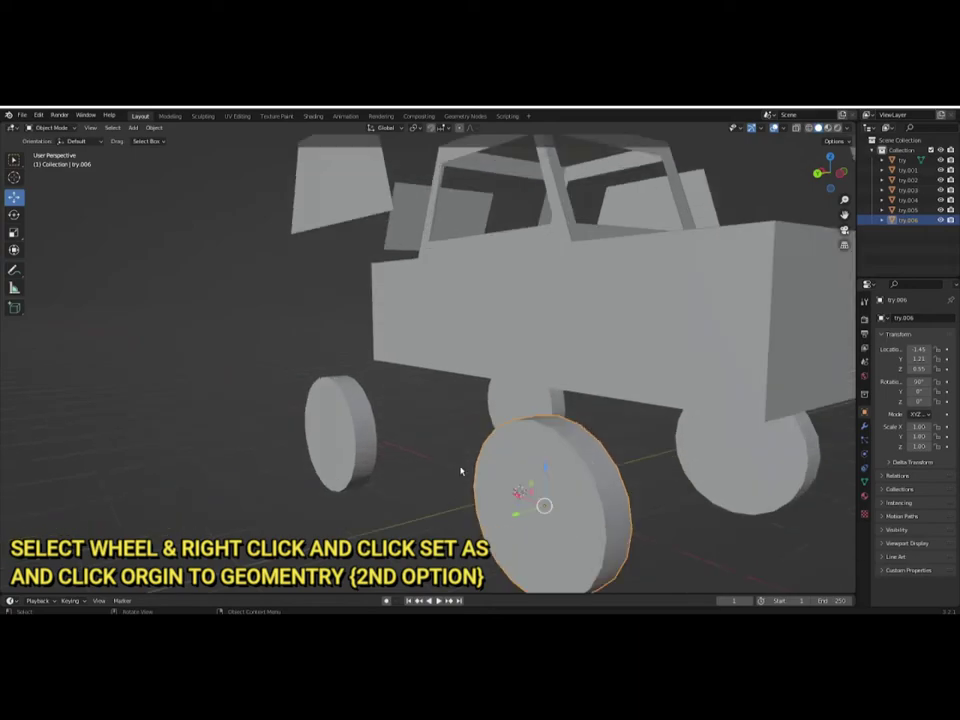
left_click(461, 470)
scroll(448, 467, "up", 2)
scroll(418, 456, "up", 3)
scroll(406, 452, "up", 2)
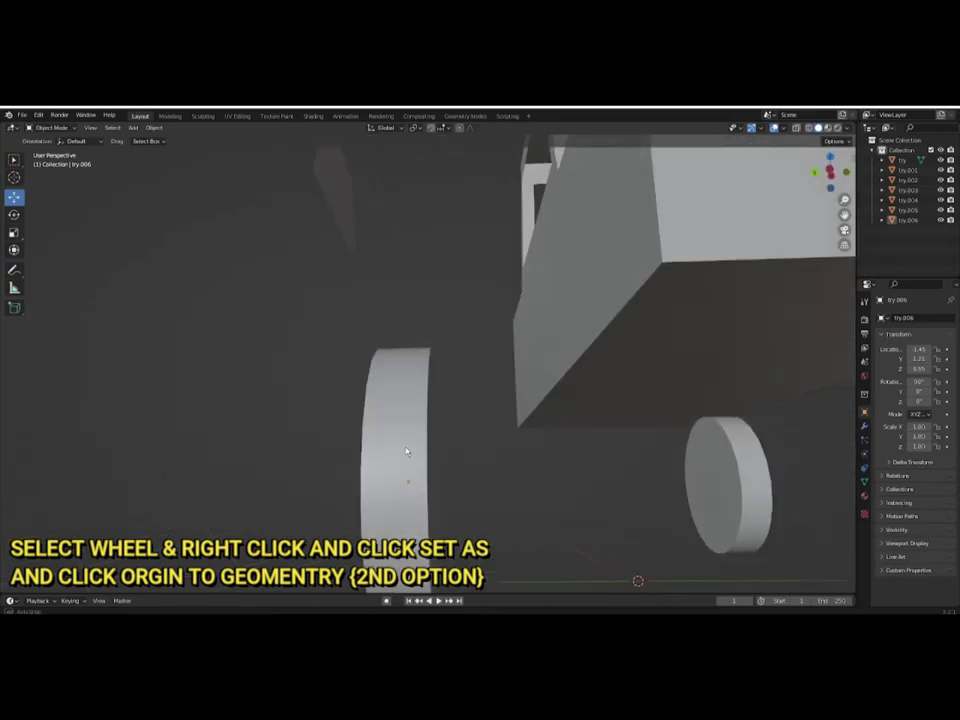
scroll(406, 452, "down", 2)
scroll(377, 452, "down", 2)
scroll(429, 459, "down", 2)
scroll(491, 465, "down", 3)
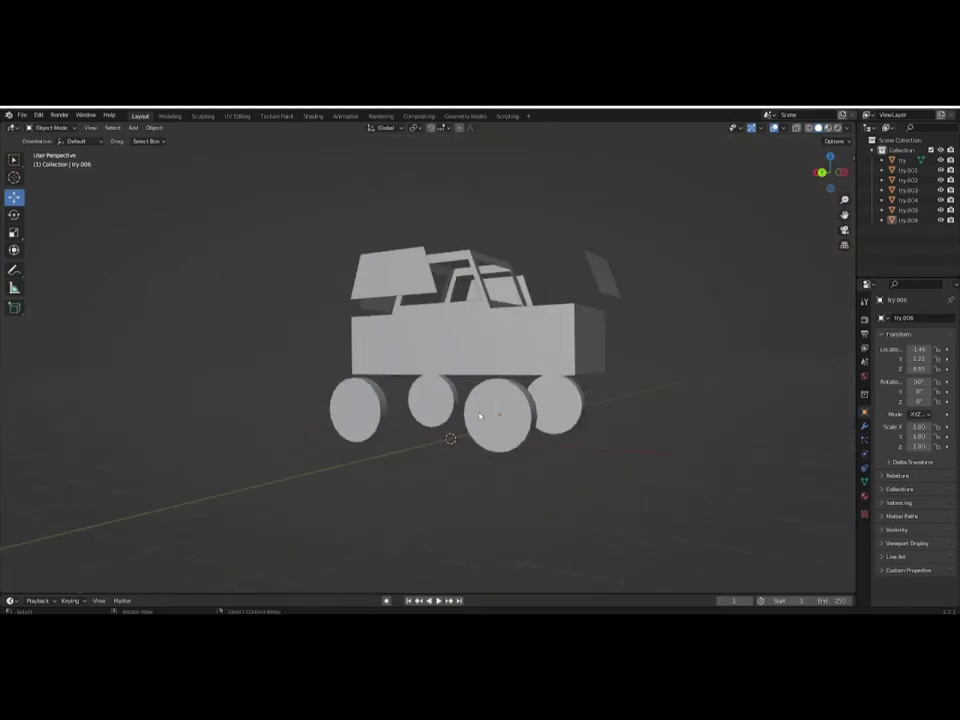
mouse_move(640, 404)
middle_mouse_down()
mouse_move(544, 441)
mouse_move(463, 424)
mouse_move(488, 424)
mouse_move(491, 388)
middle_mouse_up()
scroll(486, 425, "up", 2)
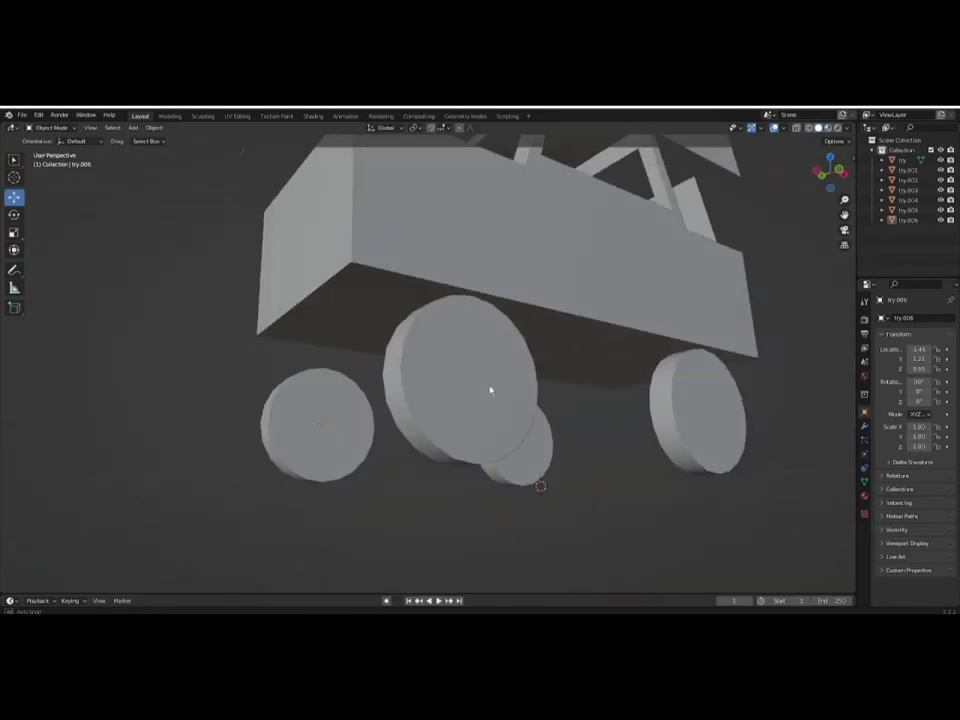
left_click_drag(491, 460, 489, 482)
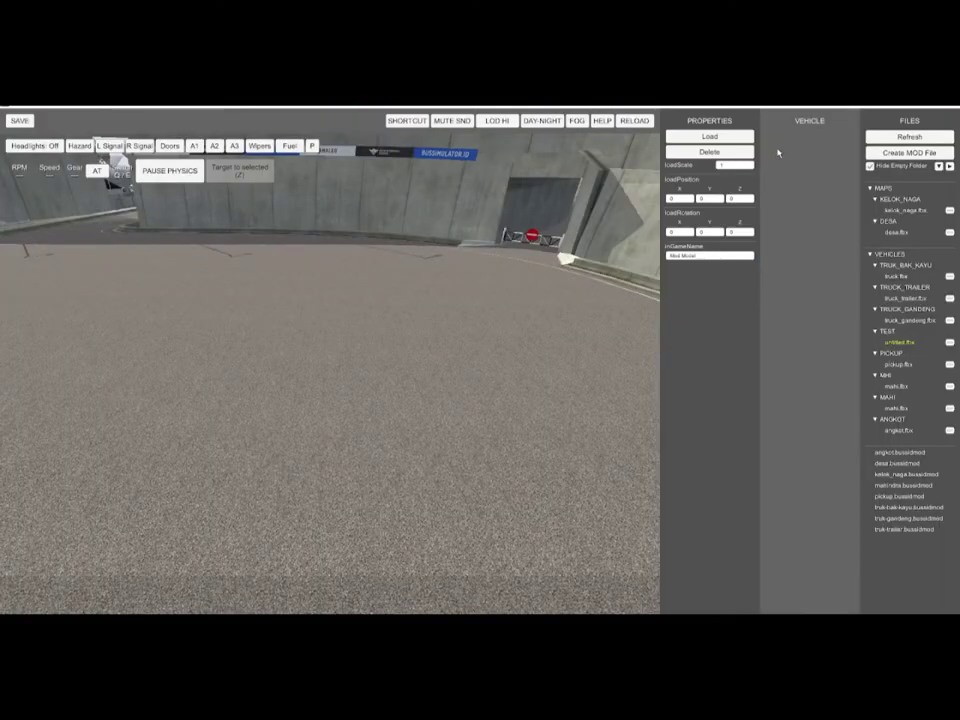
Open untitled.fbx under TEST, set the Model's loadScale to 0.012 and load it.
left_click(740, 140)
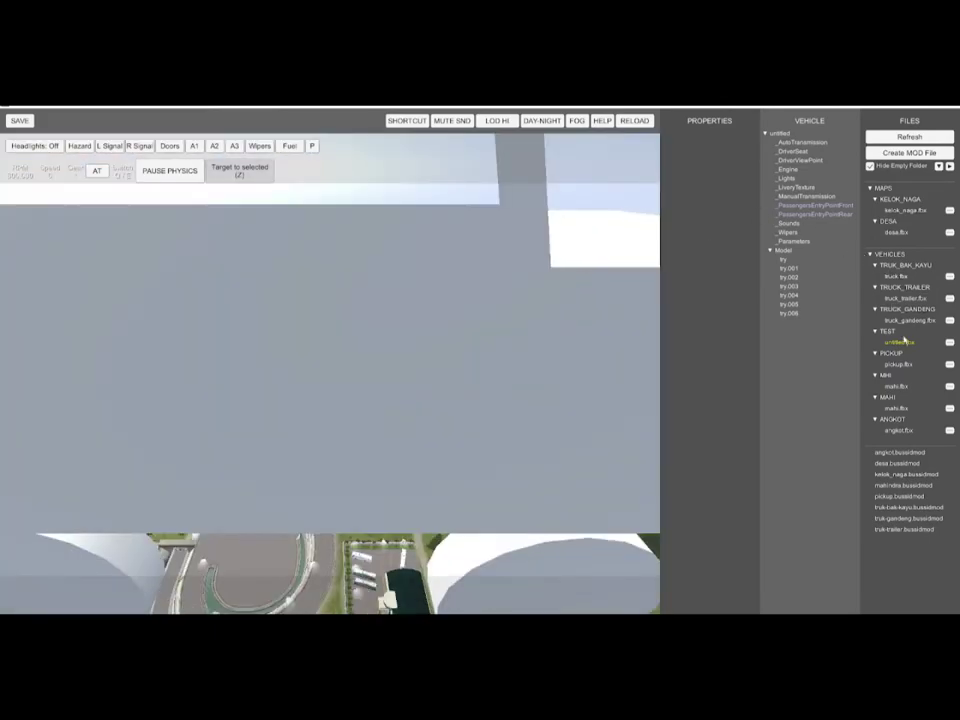
left_click(785, 249)
left_click(717, 165)
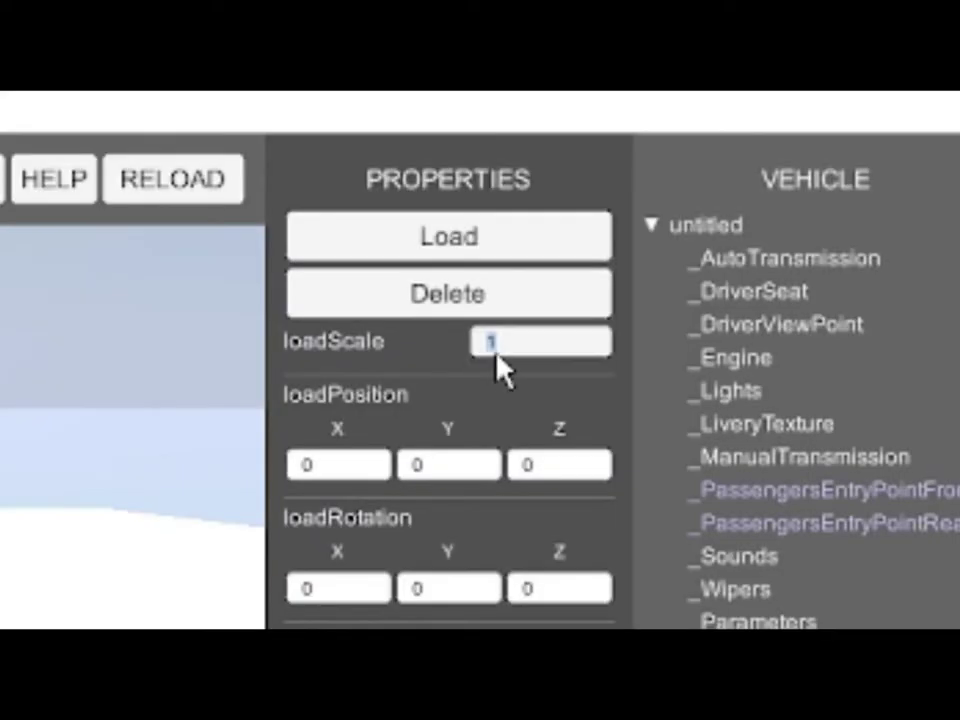
type(".12")
key("BackSpace")
key("BackSpace")
type("012")
left_click(542, 252)
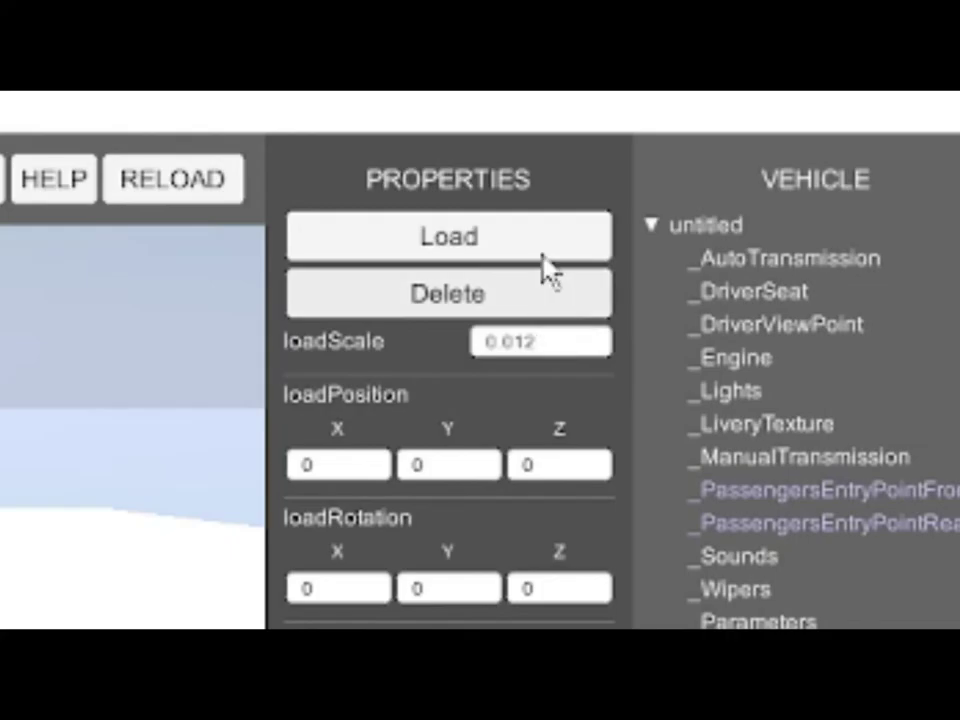
Frame the loaded car in view and mute the sound with MUTE SND.
key("z")
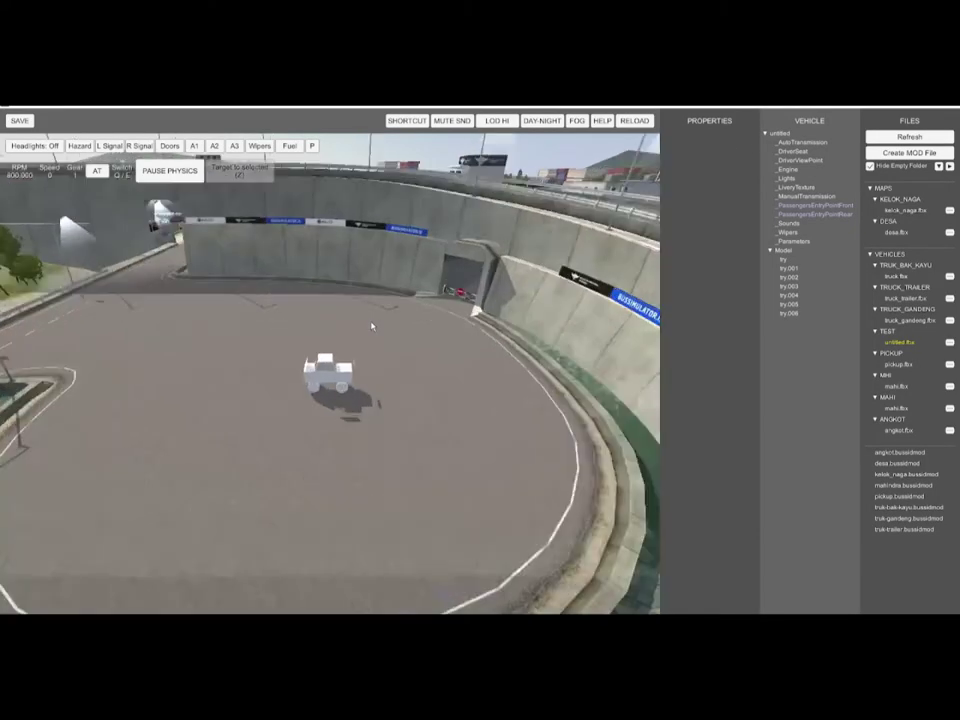
scroll(444, 178, "up", 1)
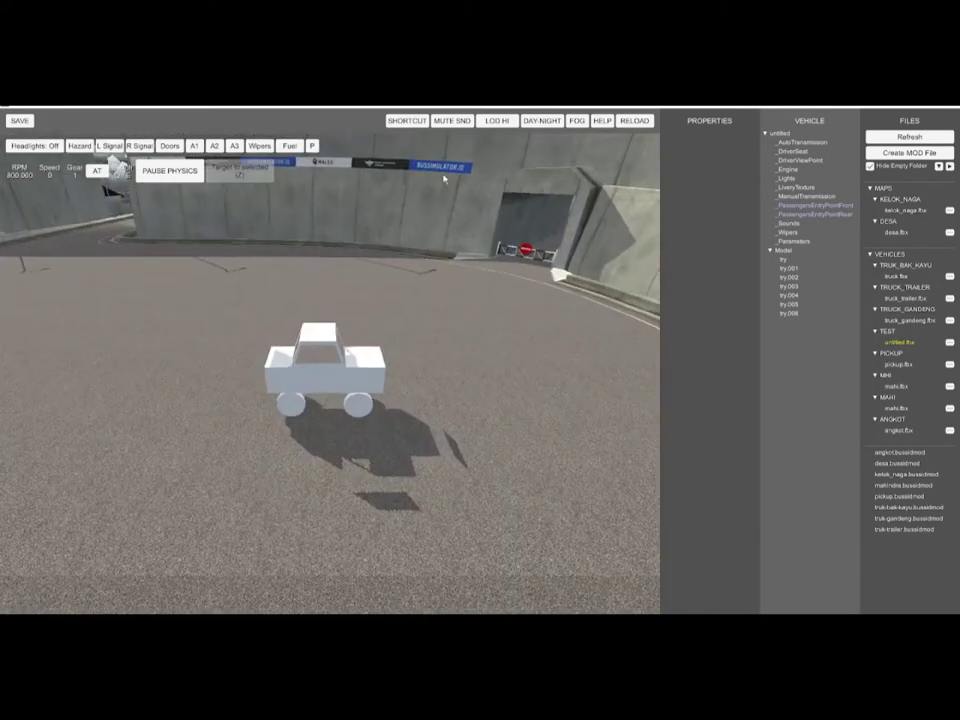
left_click(455, 120)
mouse_move(424, 284)
left_mouse_down()
mouse_move(465, 274)
mouse_move(523, 302)
left_mouse_up()
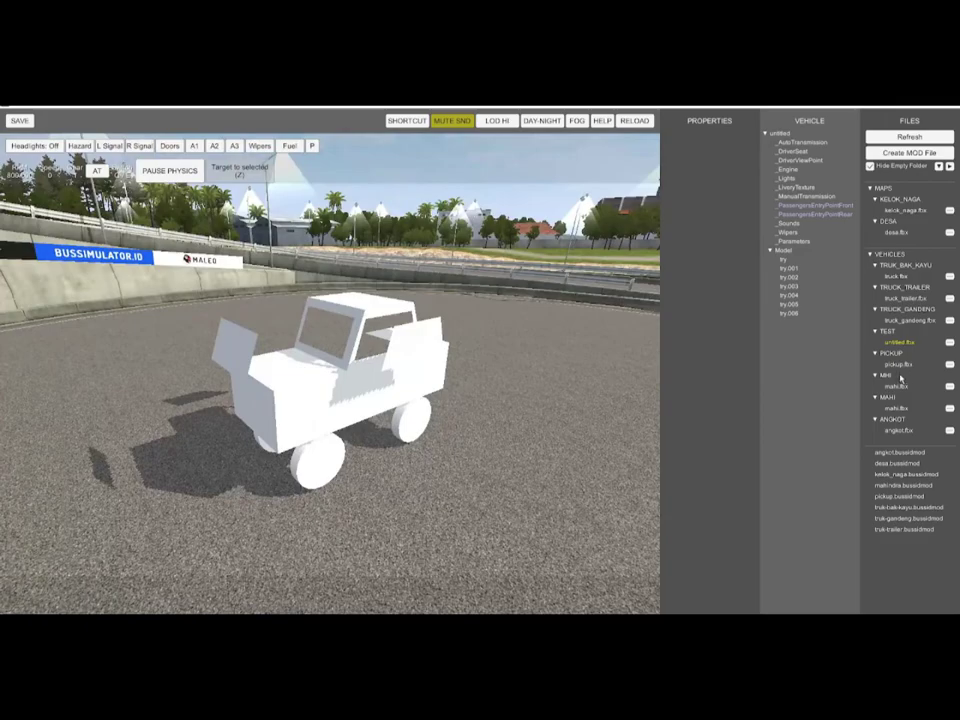
Set part try.001's partType to RainGlass and orbit to check the car.
left_click(791, 269)
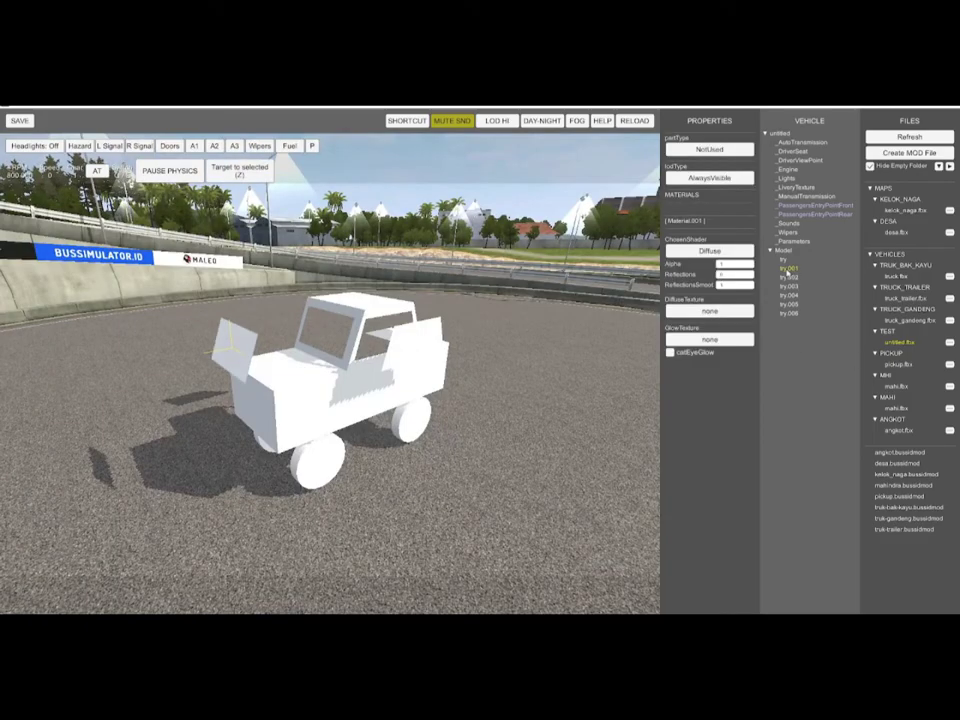
left_click(709, 149)
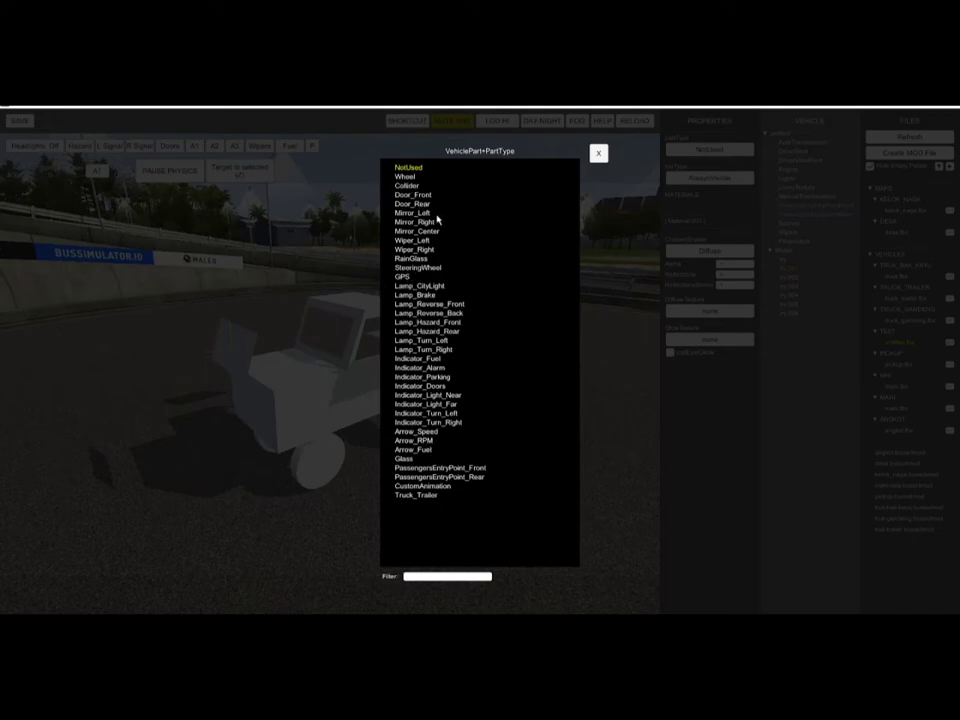
left_click(411, 258)
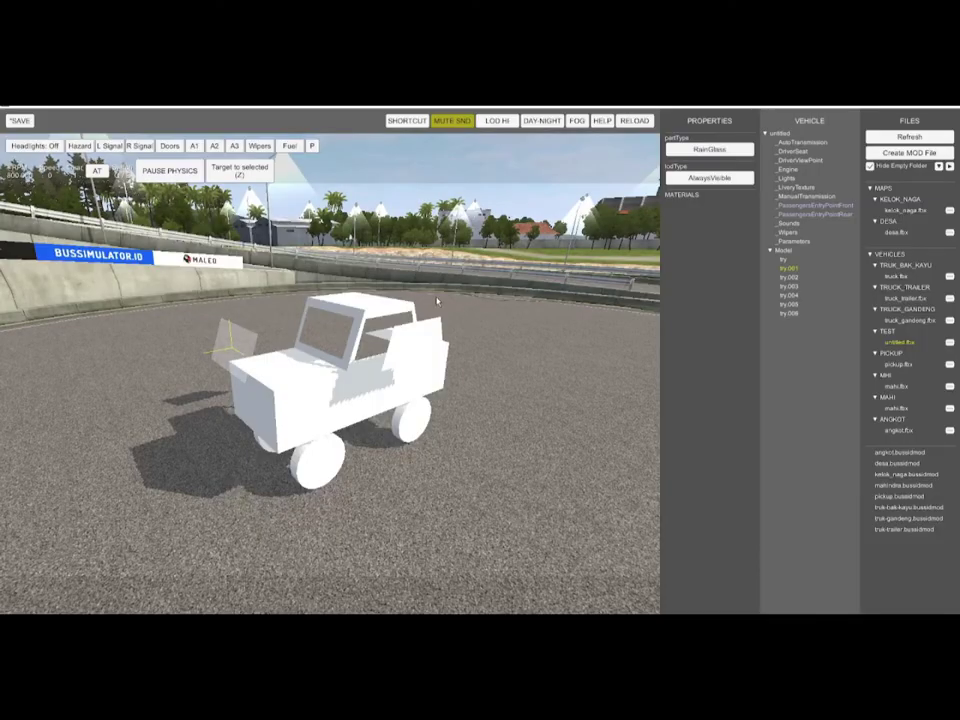
left_click_drag(486, 298, 411, 305)
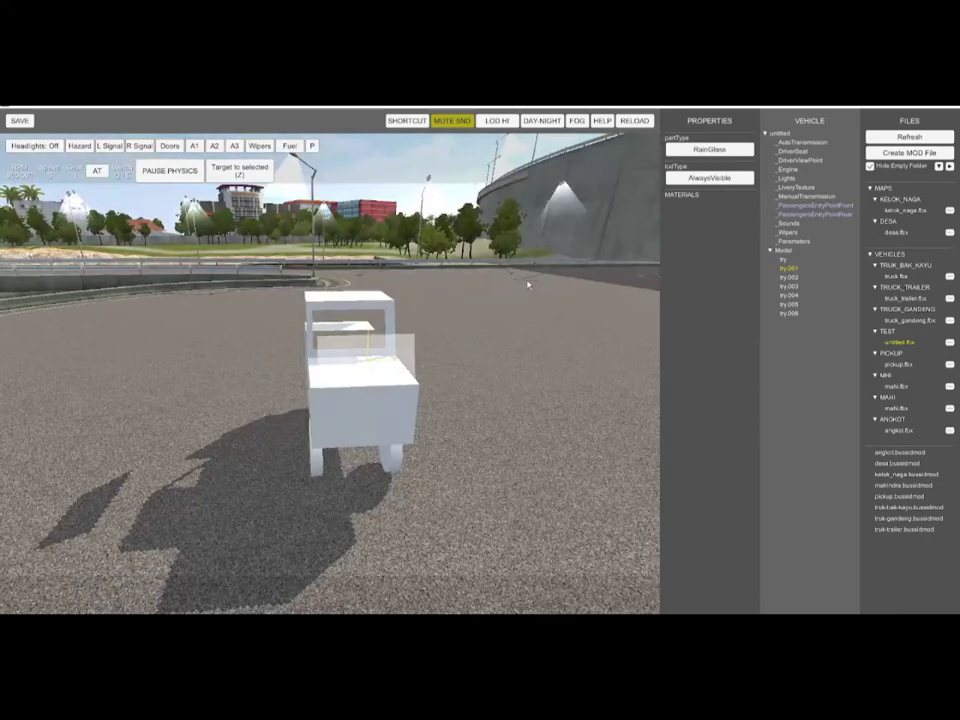
left_click_drag(527, 281, 339, 296)
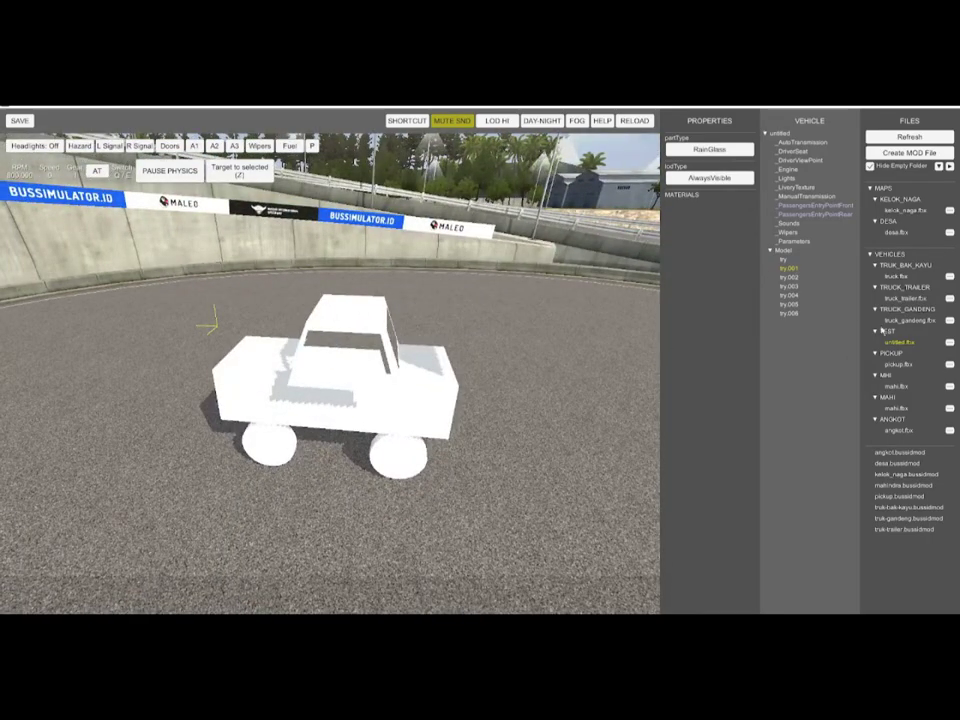
left_click(790, 313)
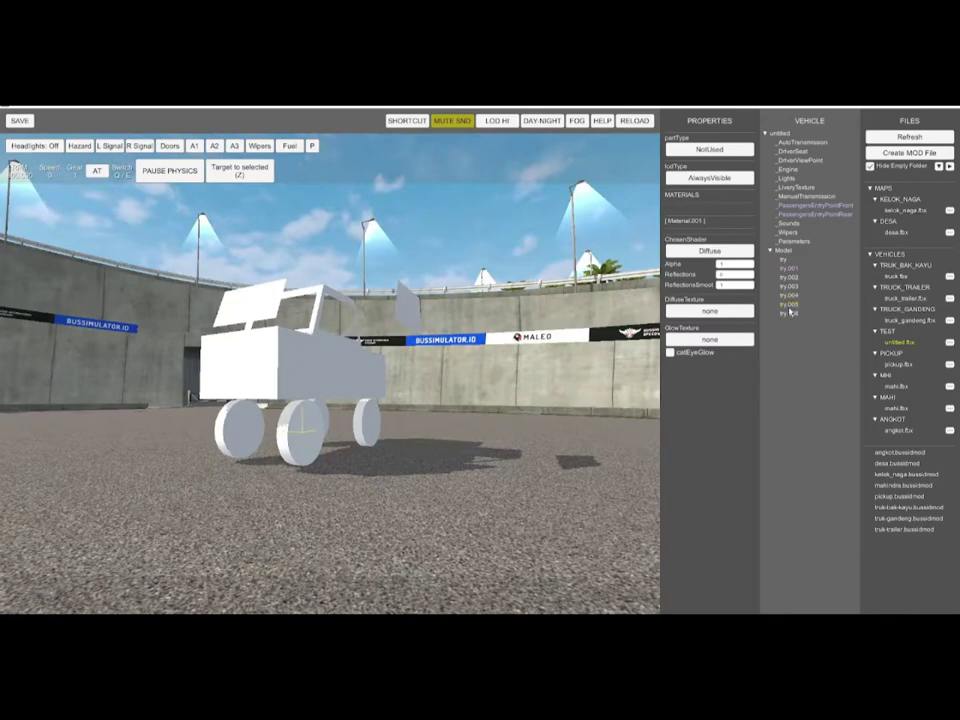
left_click(790, 313)
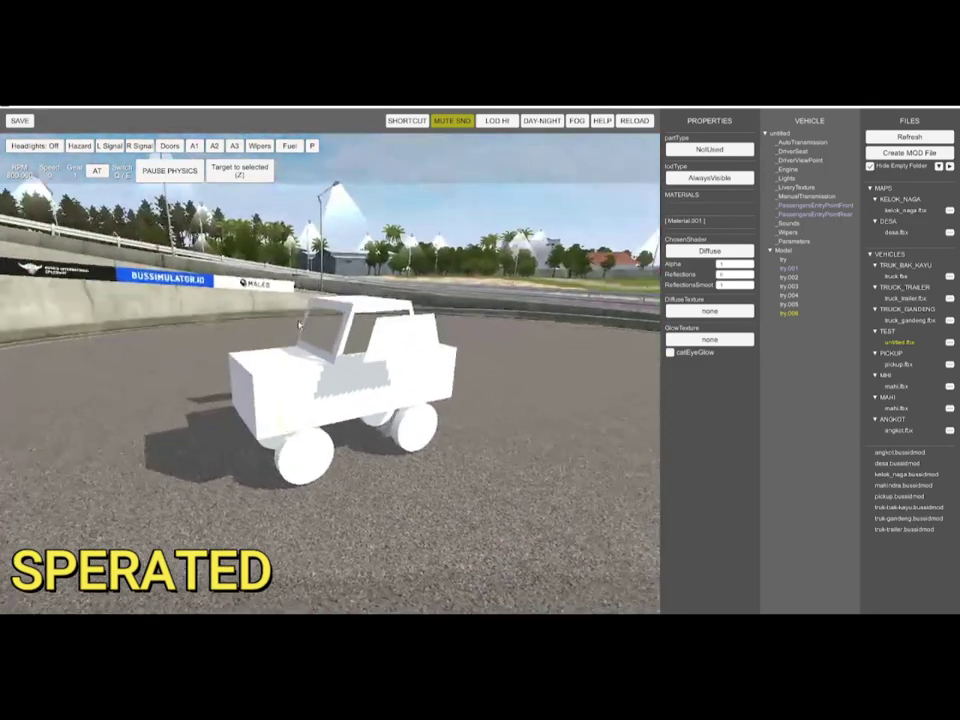
left_click(818, 304)
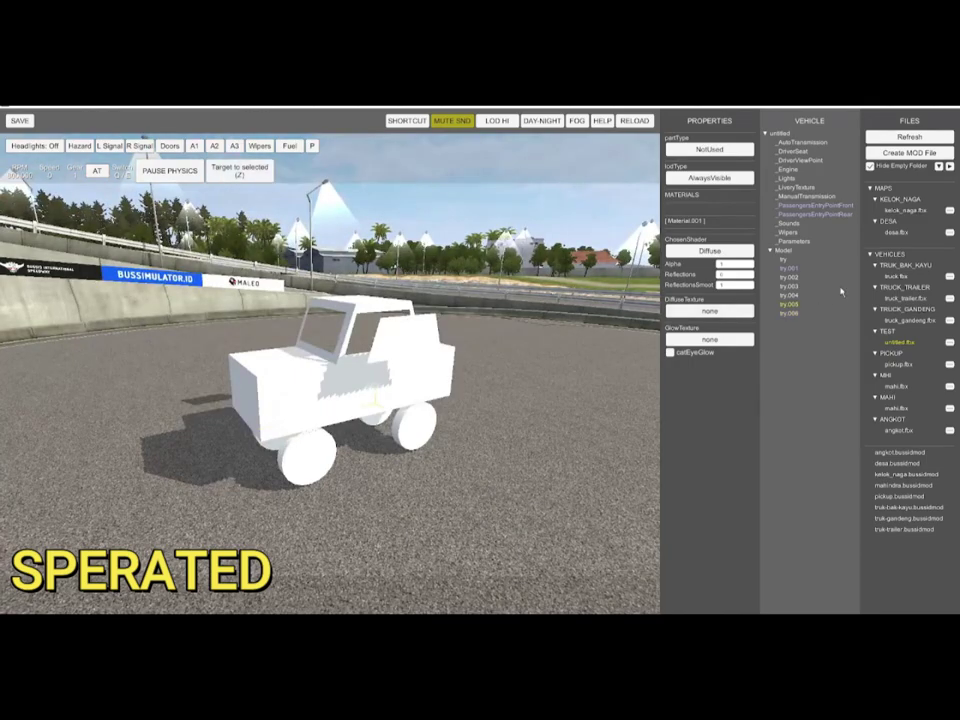